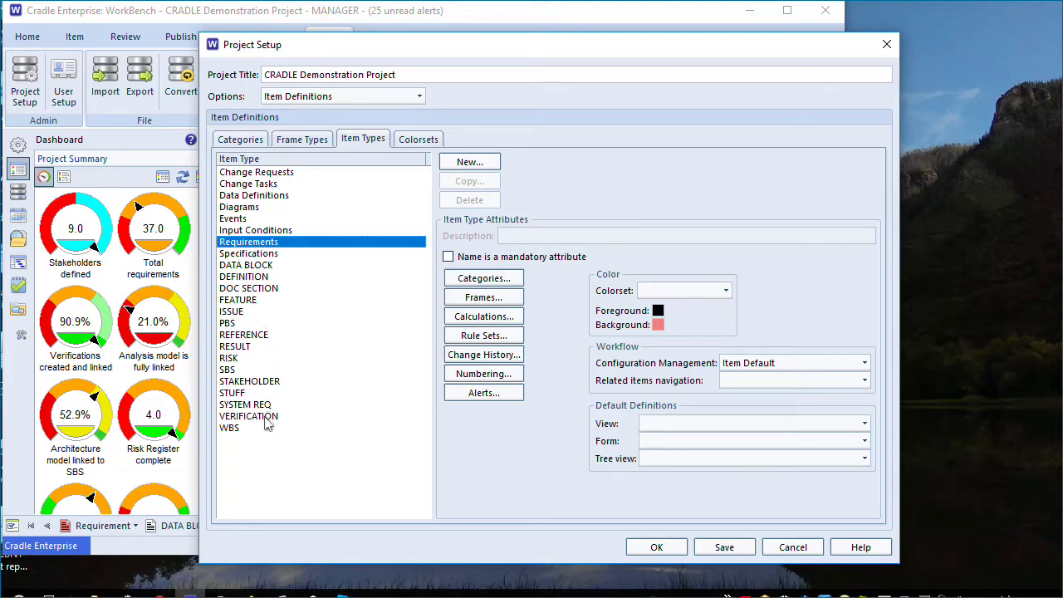
Delete the STUFF item type from the project and confirm the removal.
{"action": "left_click", "coordinate": [247, 394]}
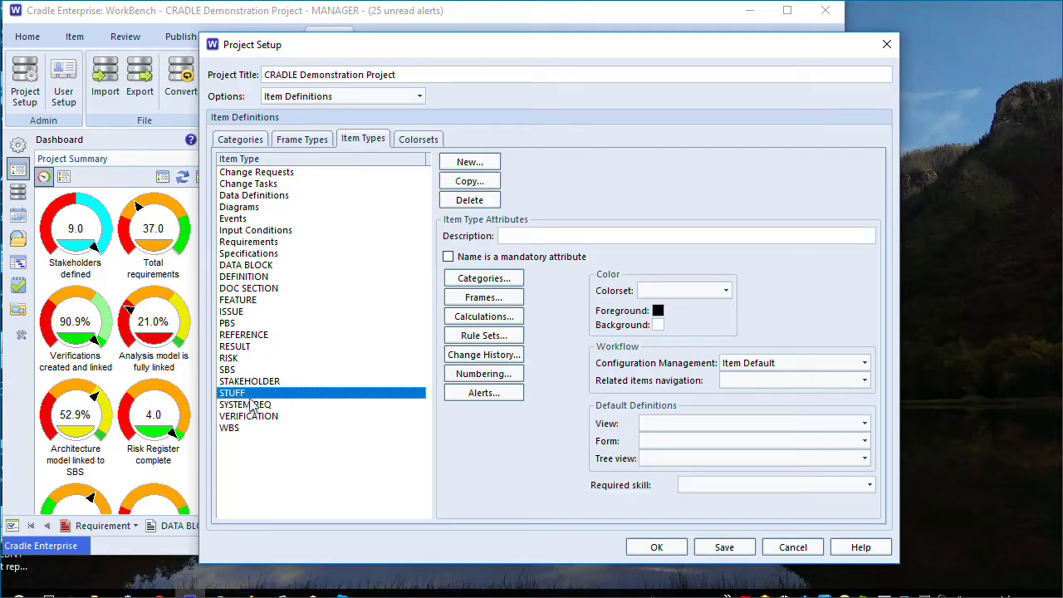
{"action": "left_click", "coordinate": [471, 203]}
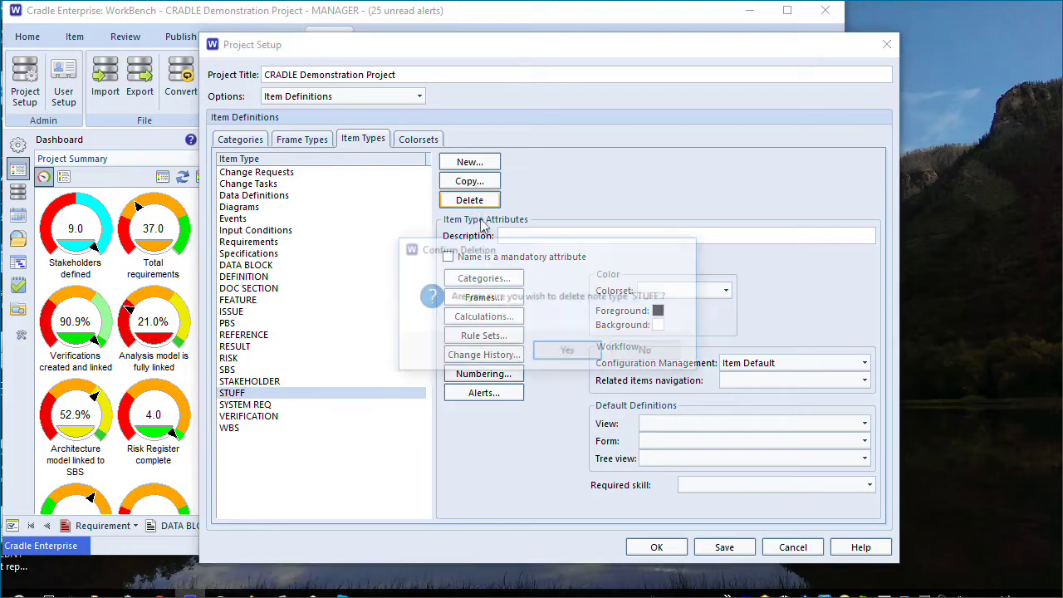
{"action": "left_click", "coordinate": [568, 351]}
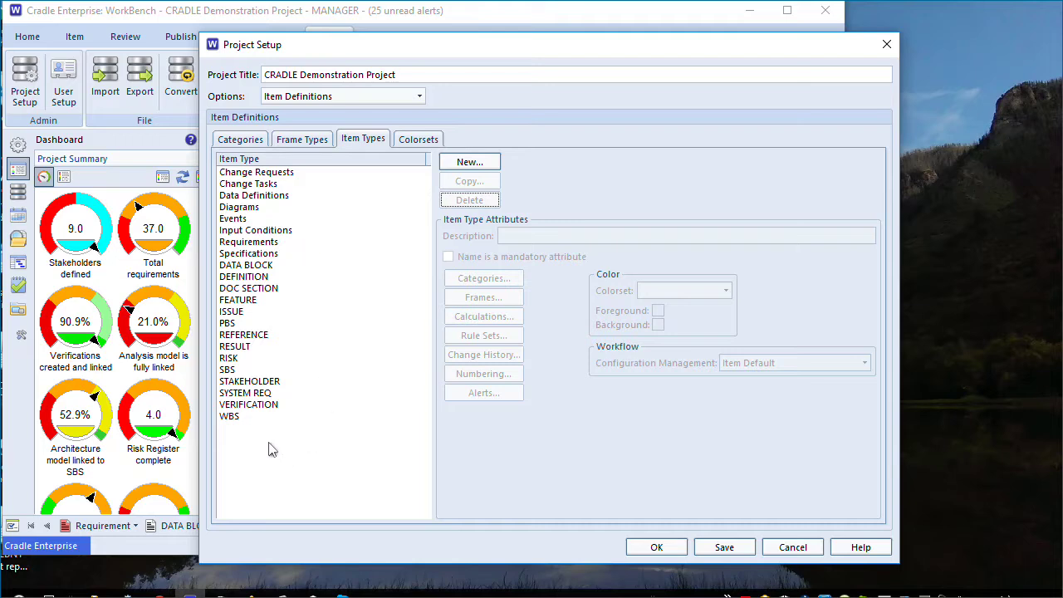
Create a new item type called THINGS.
{"action": "left_click", "coordinate": [462, 163]}
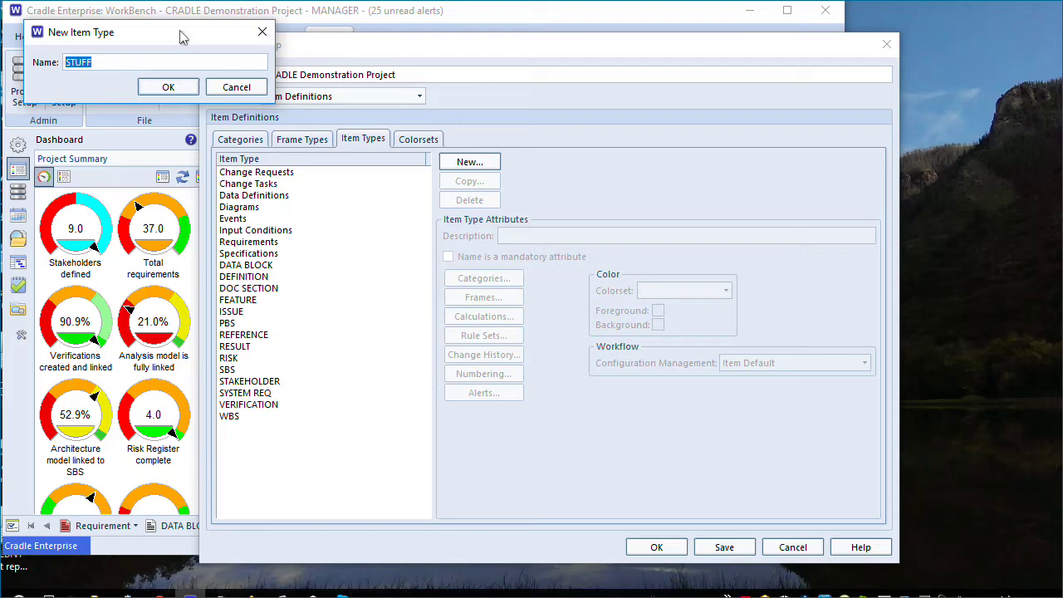
{"action": "type", "text": "Things"}
{"action": "key", "text": "Return"}
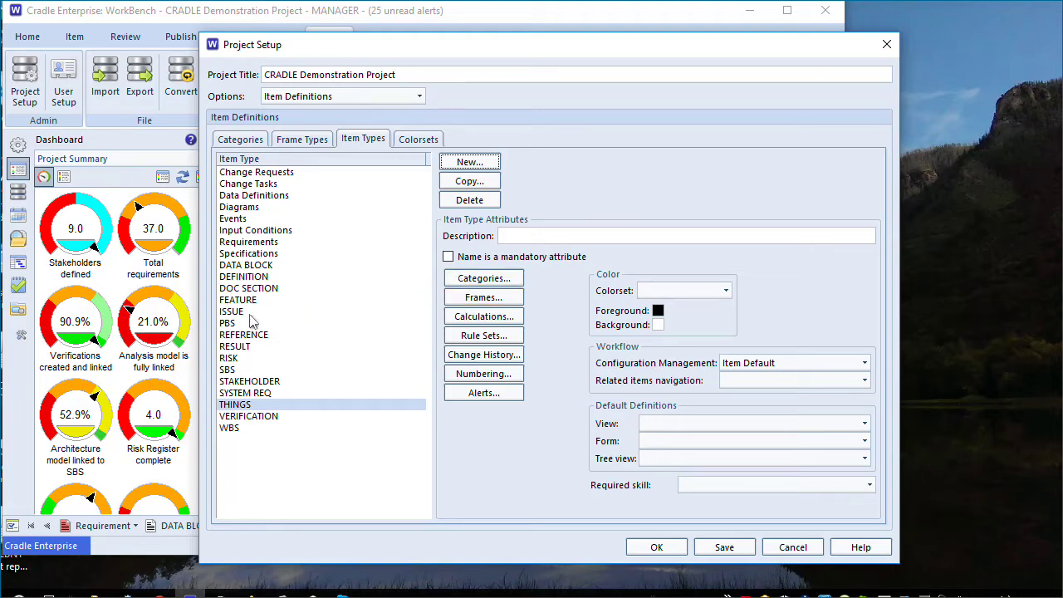
{"action": "left_click", "coordinate": [251, 242]}
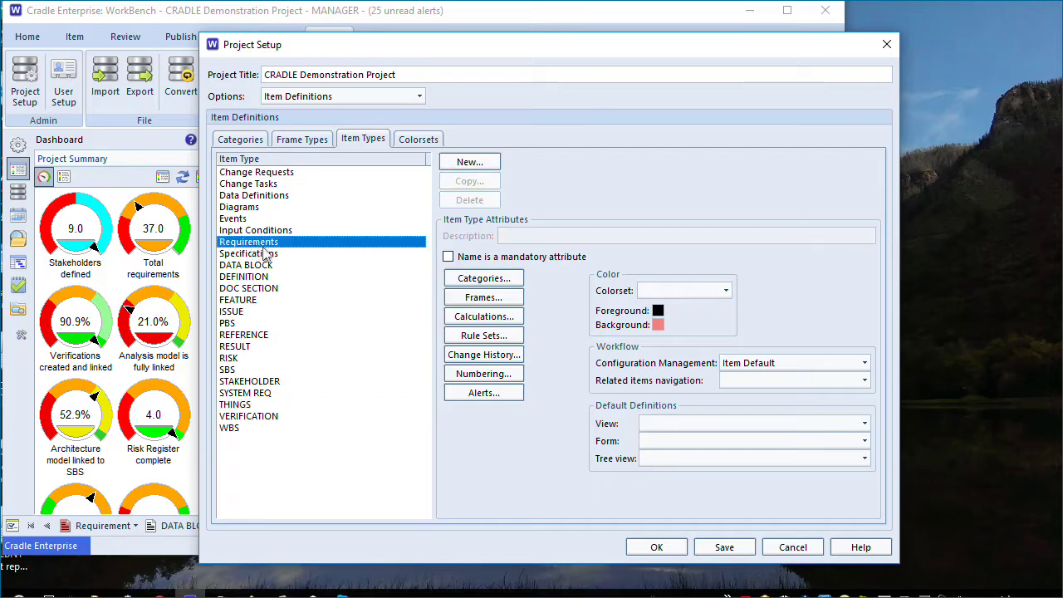
{"action": "left_click", "coordinate": [477, 281]}
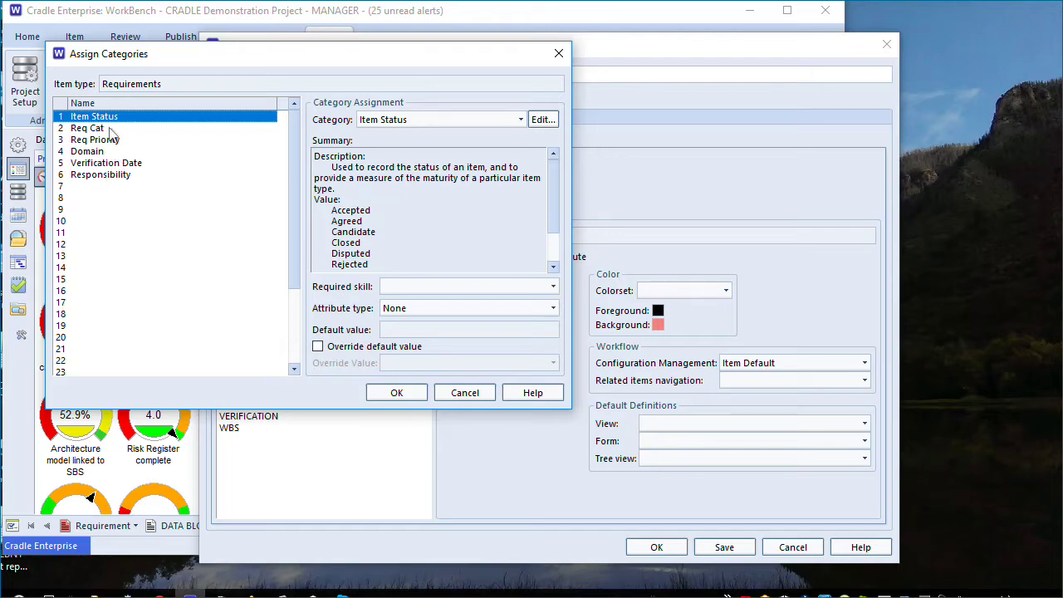
{"action": "left_click", "coordinate": [466, 392]}
{"action": "left_click", "coordinate": [483, 301]}
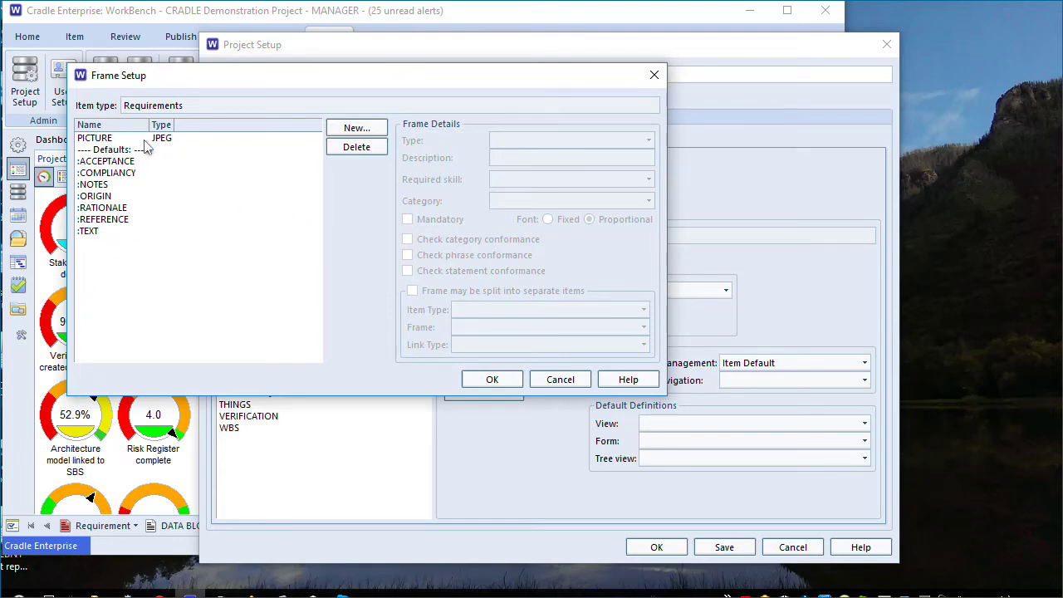
{"action": "left_click", "coordinate": [560, 382]}
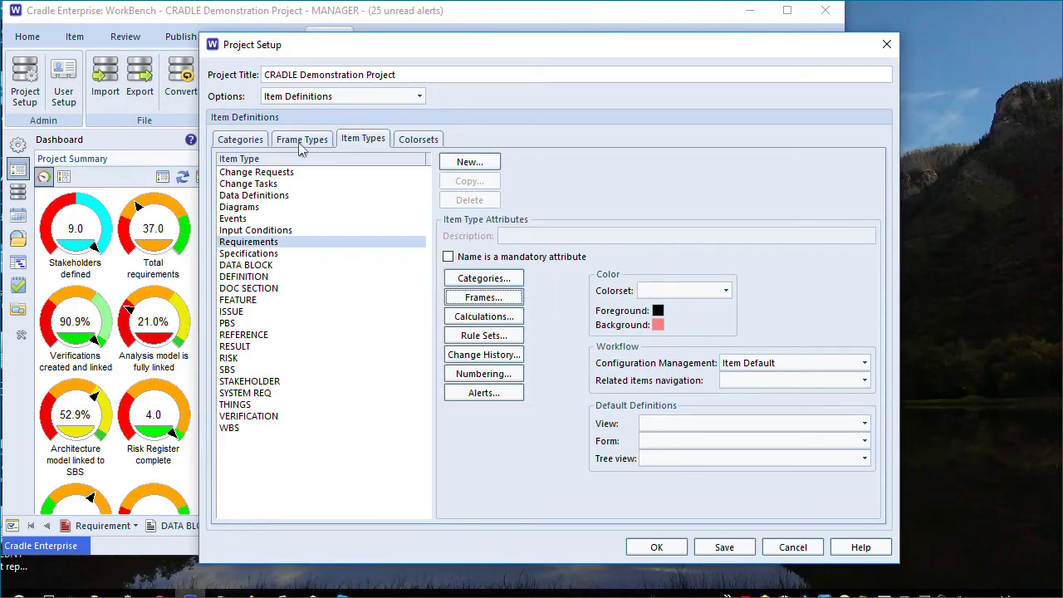
Add the value 'why not' to the Req Priority category and save the change.
{"action": "left_click", "coordinate": [253, 143]}
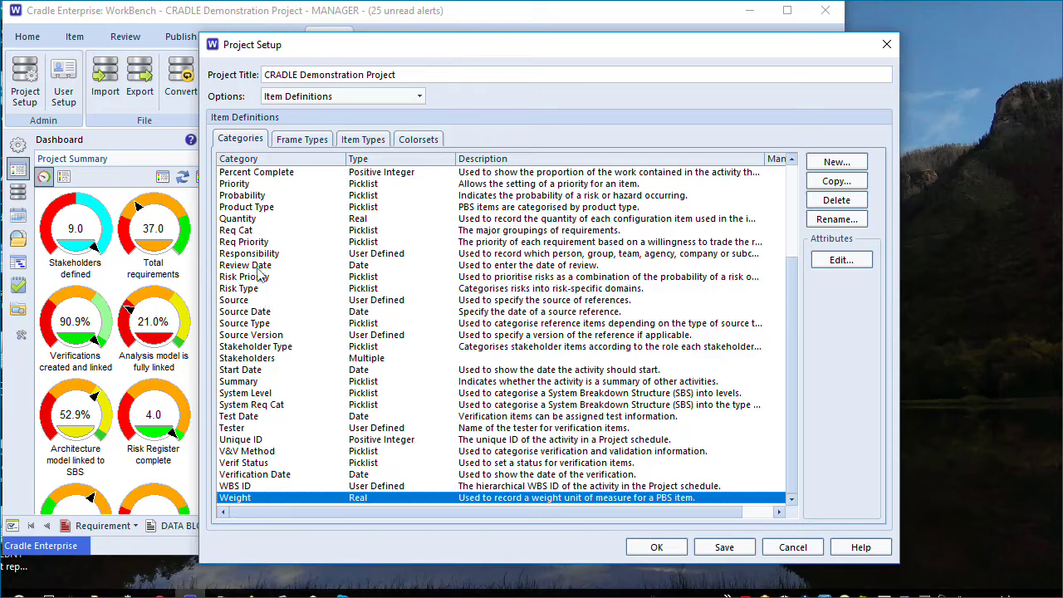
{"action": "left_click", "coordinate": [257, 243]}
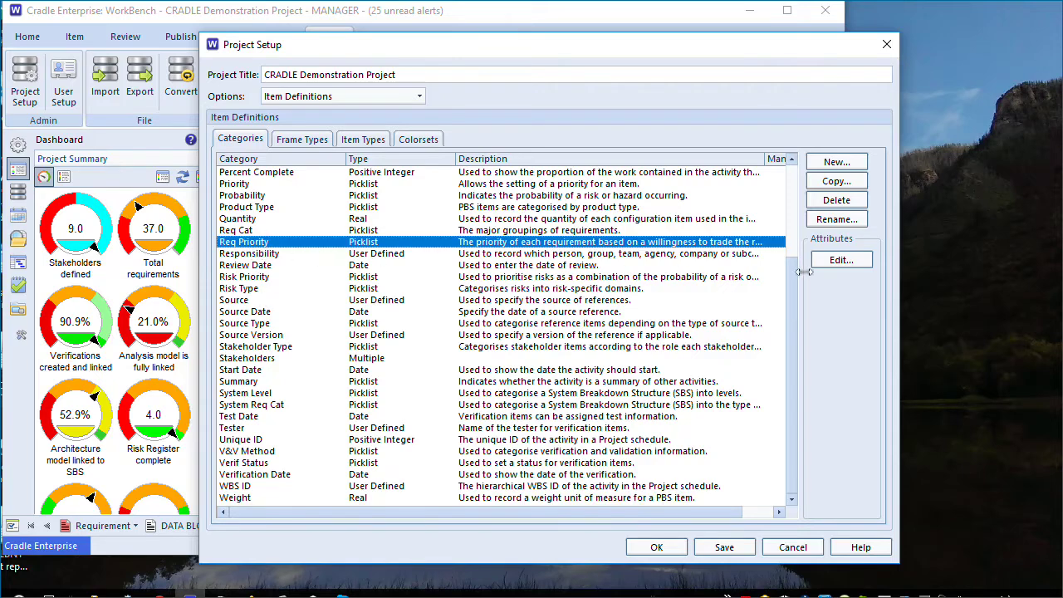
{"action": "left_click", "coordinate": [841, 260]}
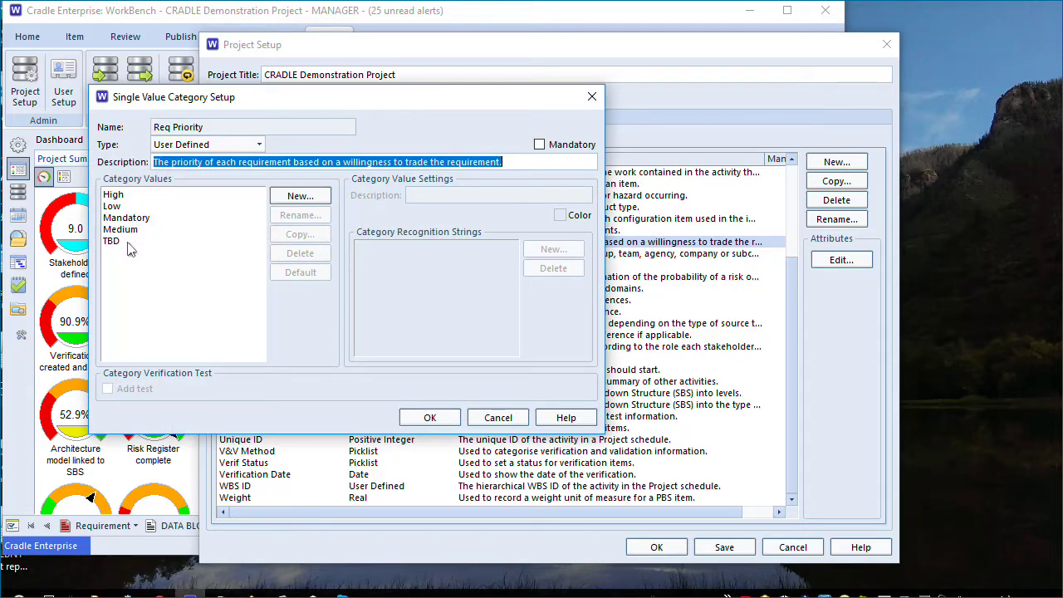
{"action": "left_click", "coordinate": [308, 197]}
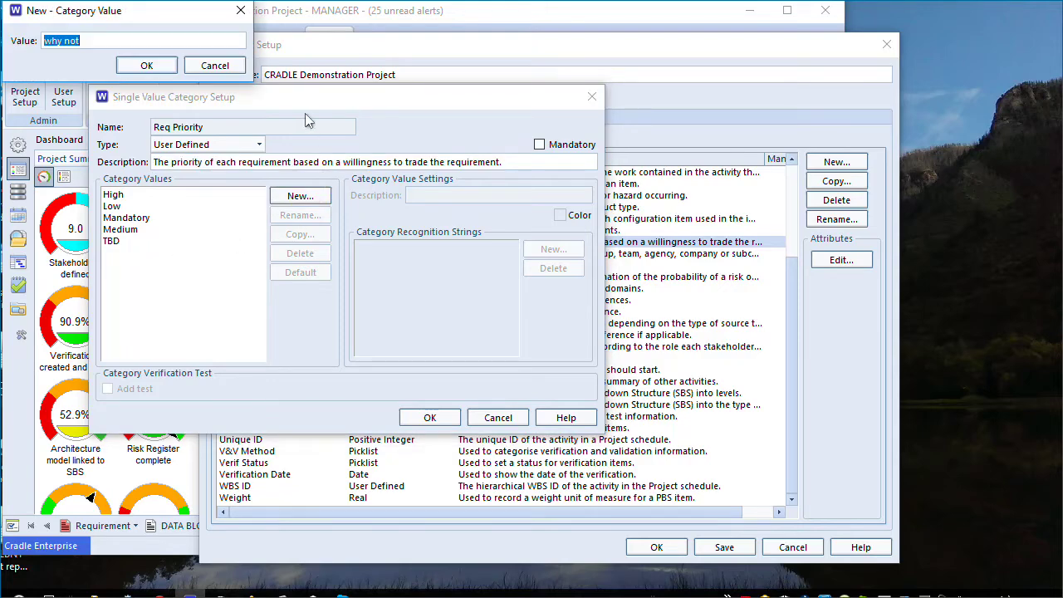
{"action": "key", "text": "Return"}
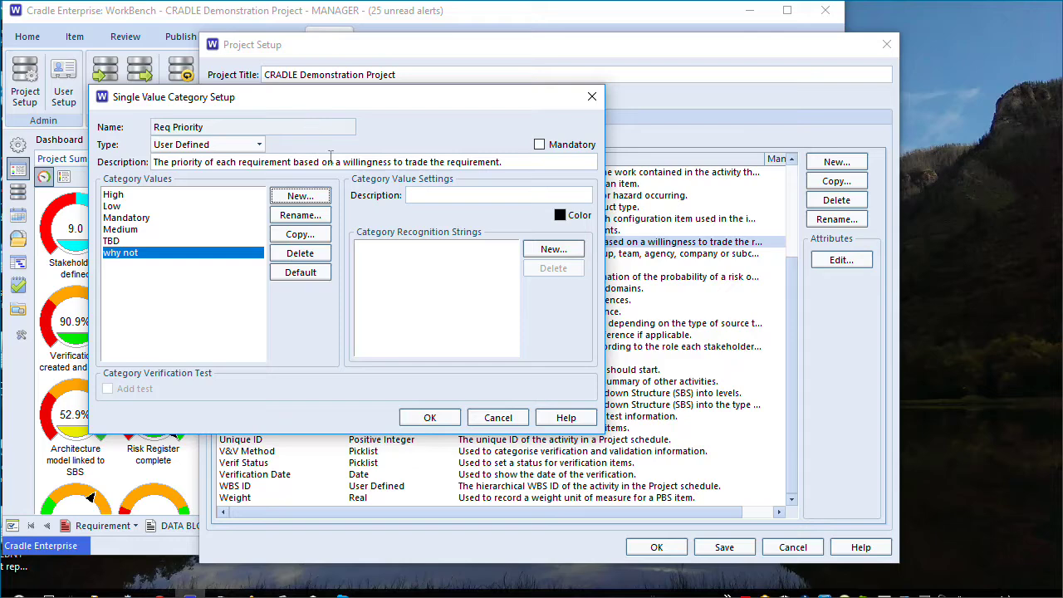
{"action": "left_click", "coordinate": [427, 419]}
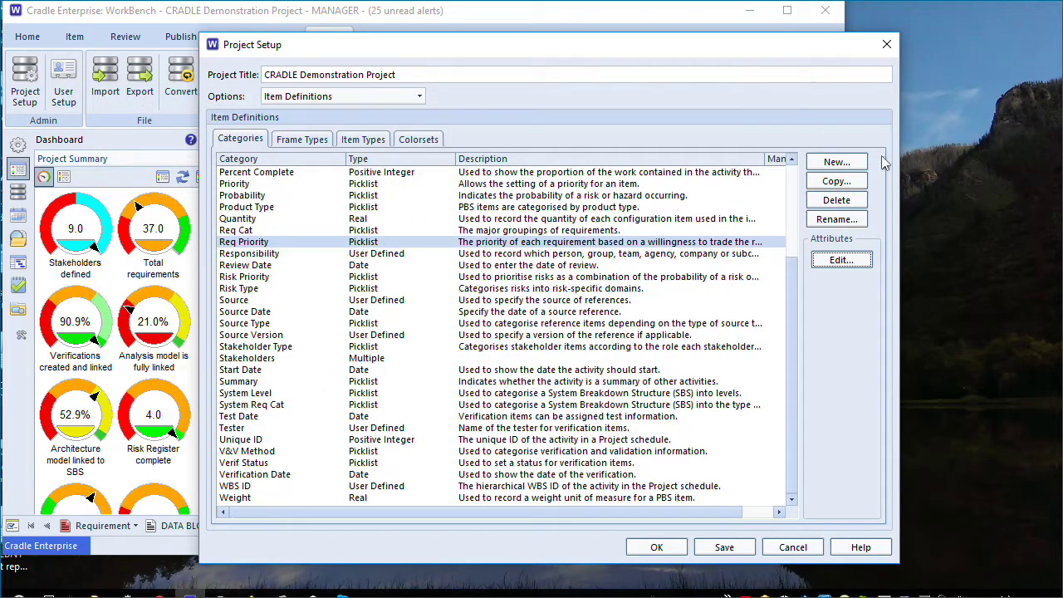
Create a category of type Multiple named 'thing drop down'.
{"action": "left_click", "coordinate": [847, 164]}
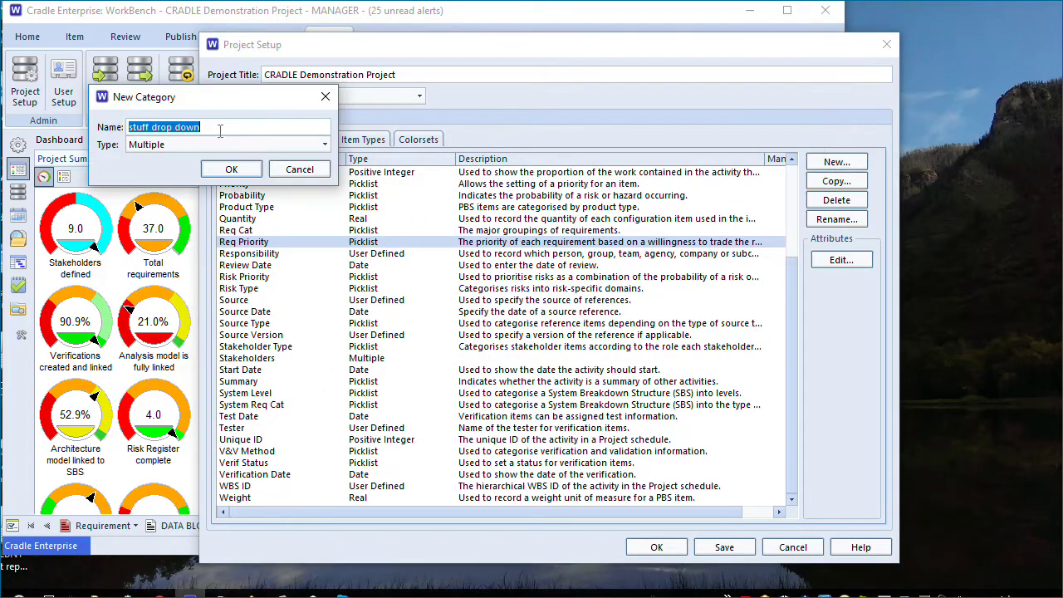
{"action": "left_click_drag", "start_coordinate": [193, 128], "coordinate": [62, 139]}
{"action": "type", "text": "thing"}
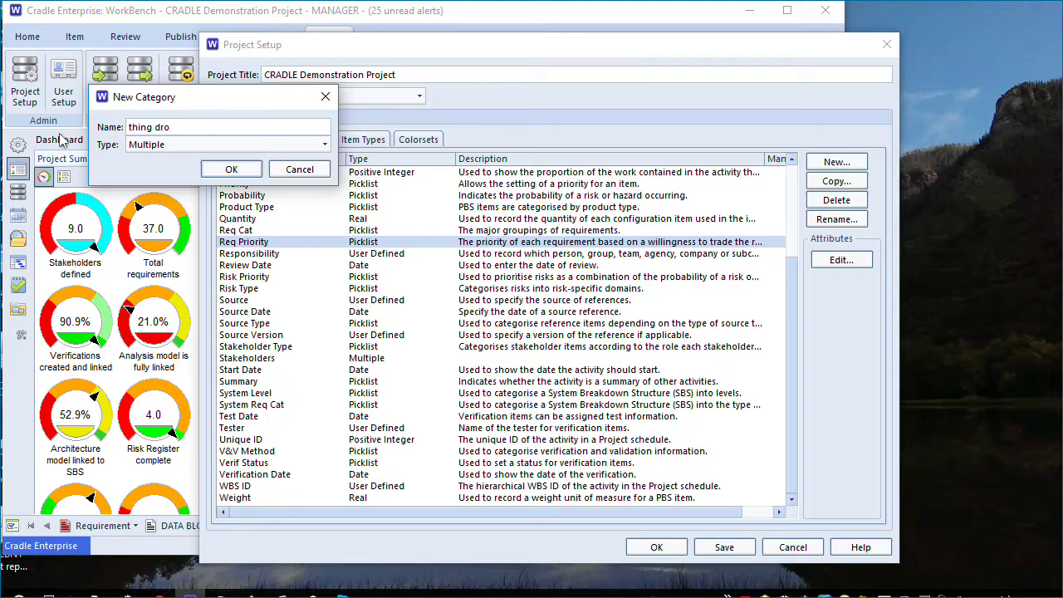
{"action": "key", "text": "Return"}
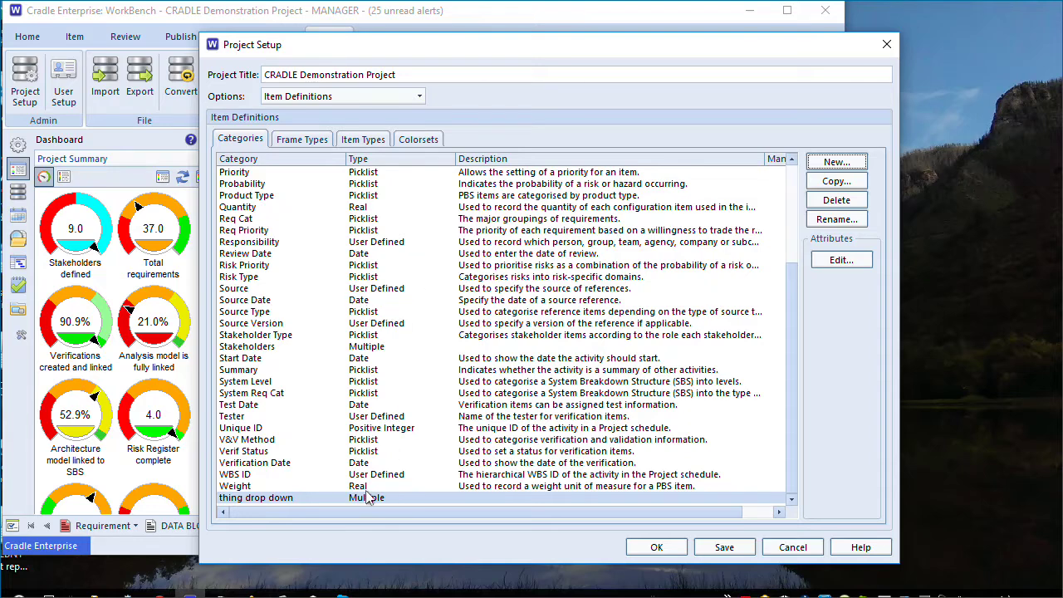
Open the thing drop down values and enter the first value, person a.
{"action": "left_click", "coordinate": [837, 264]}
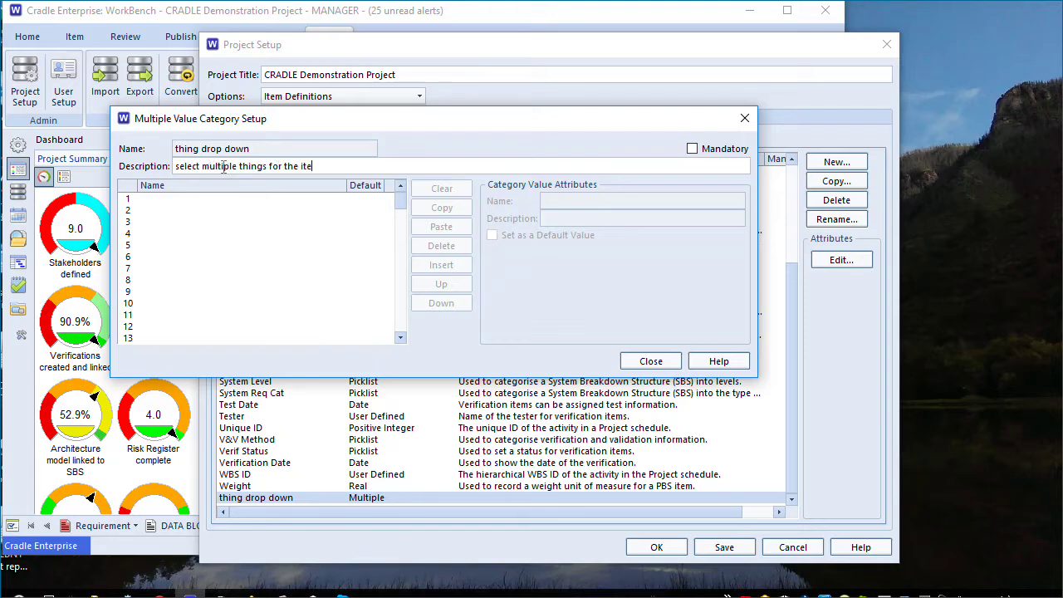
{"action": "left_click", "coordinate": [208, 206]}
{"action": "left_click", "coordinate": [615, 201]}
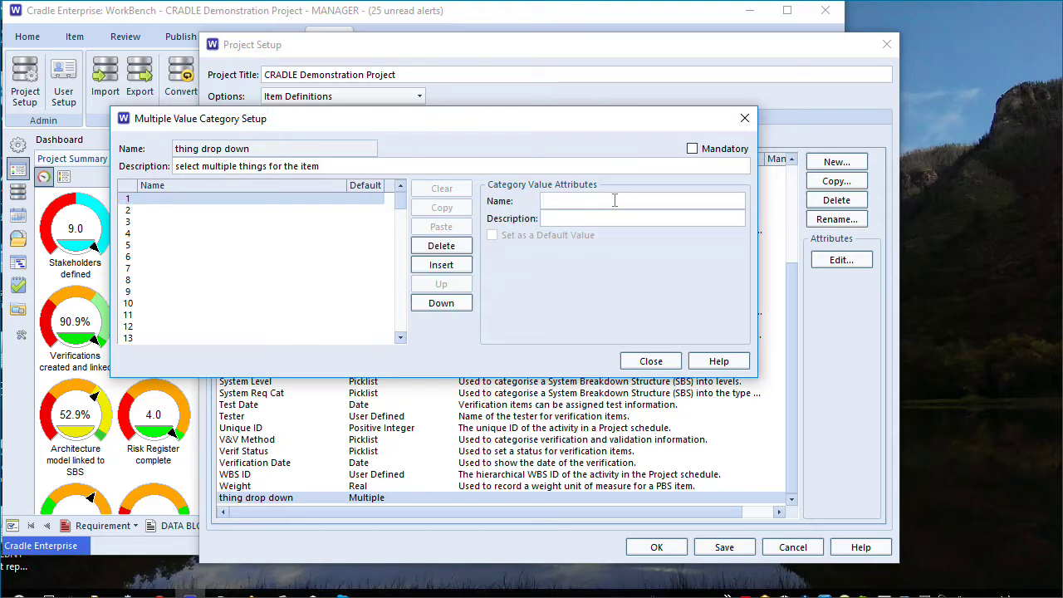
{"action": "type", "text": "person a"}
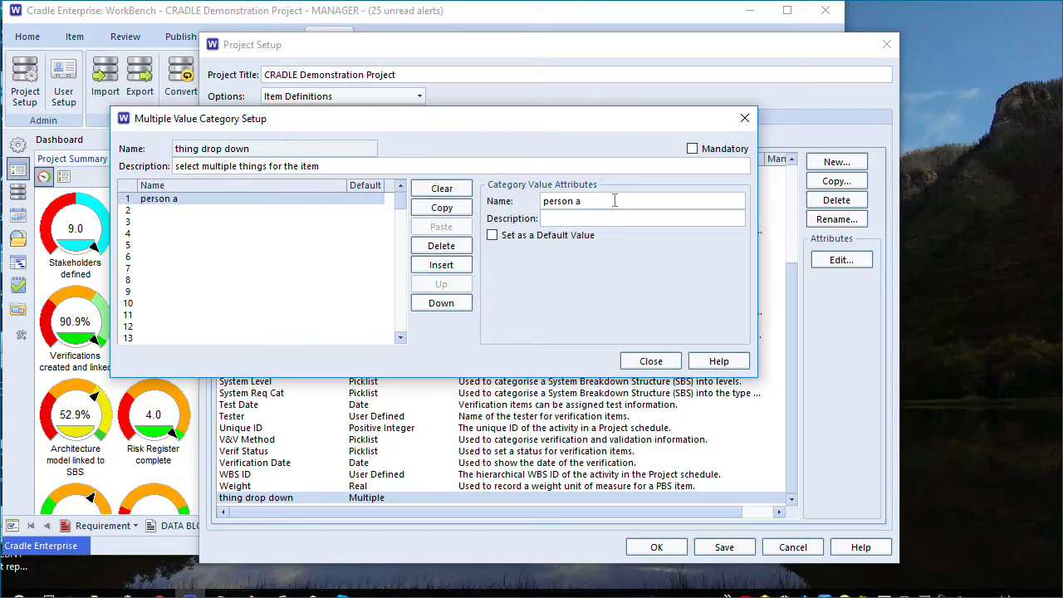
Add the values person b and person c, close the value setup, and show Frame Types.
{"action": "left_click", "coordinate": [333, 221]}
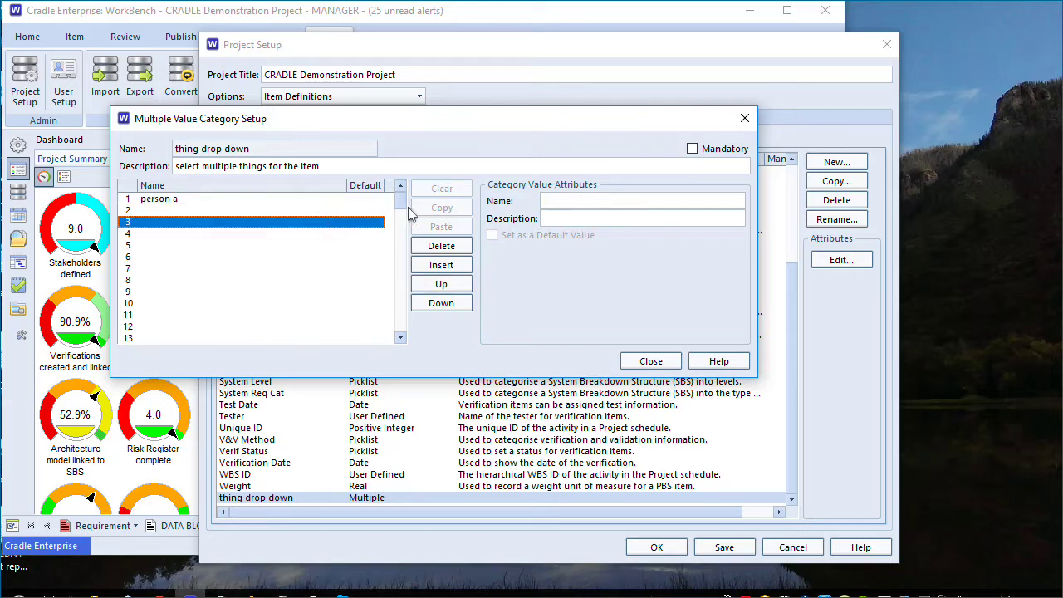
{"action": "left_click", "coordinate": [357, 210]}
{"action": "left_click", "coordinate": [553, 201]}
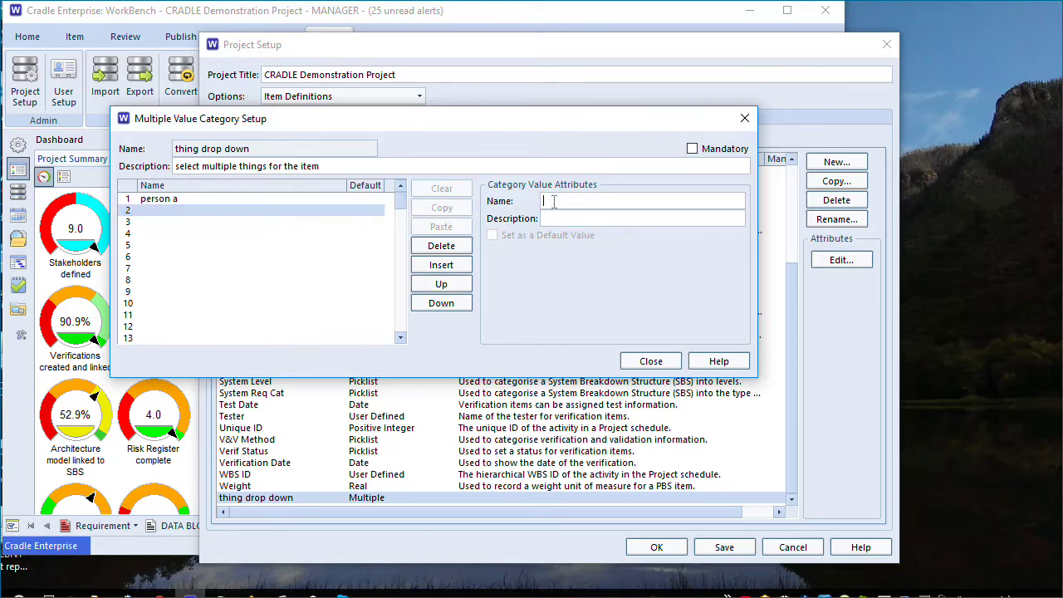
{"action": "type", "text": "person b"}
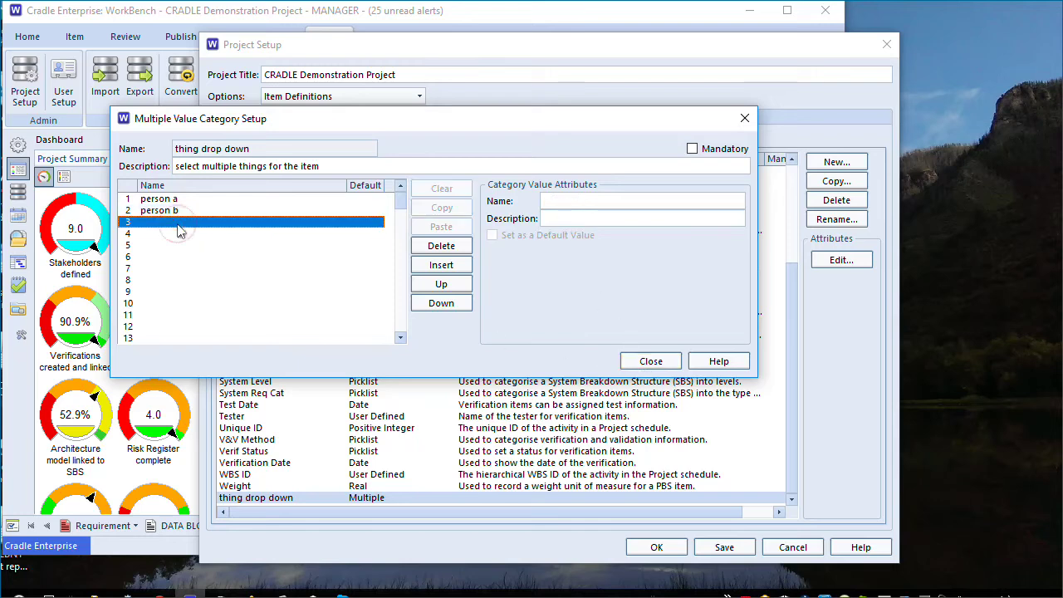
{"action": "left_click", "coordinate": [554, 201]}
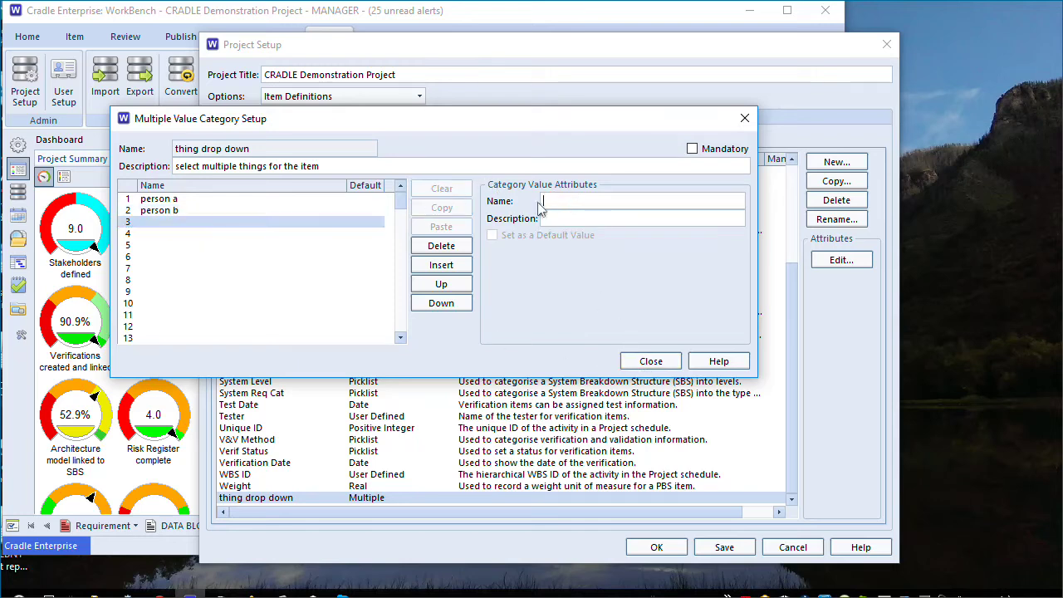
{"action": "type", "text": "person c"}
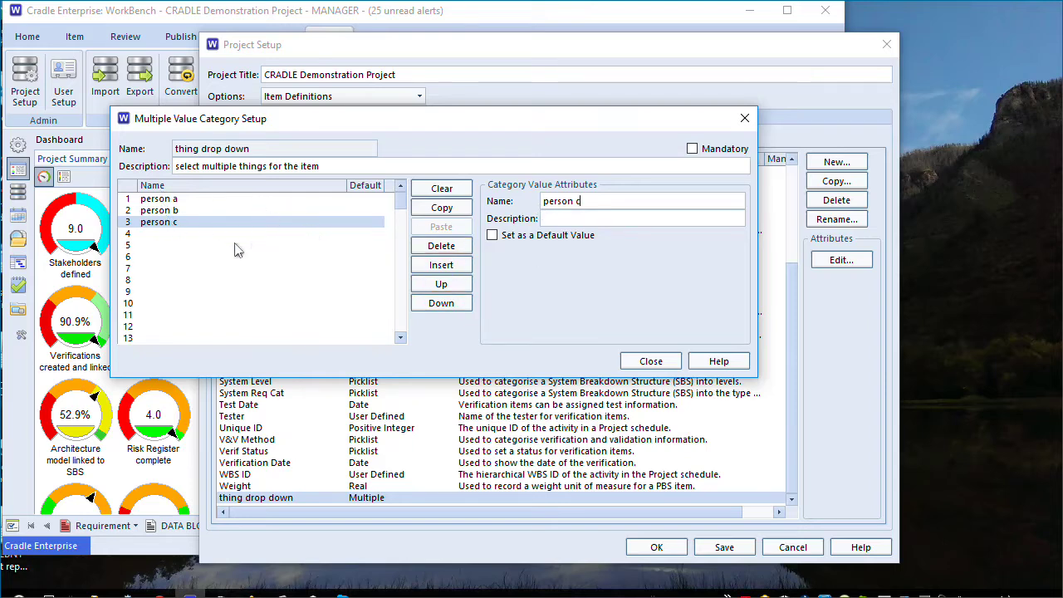
{"action": "left_click", "coordinate": [653, 362]}
{"action": "left_click", "coordinate": [300, 138]}
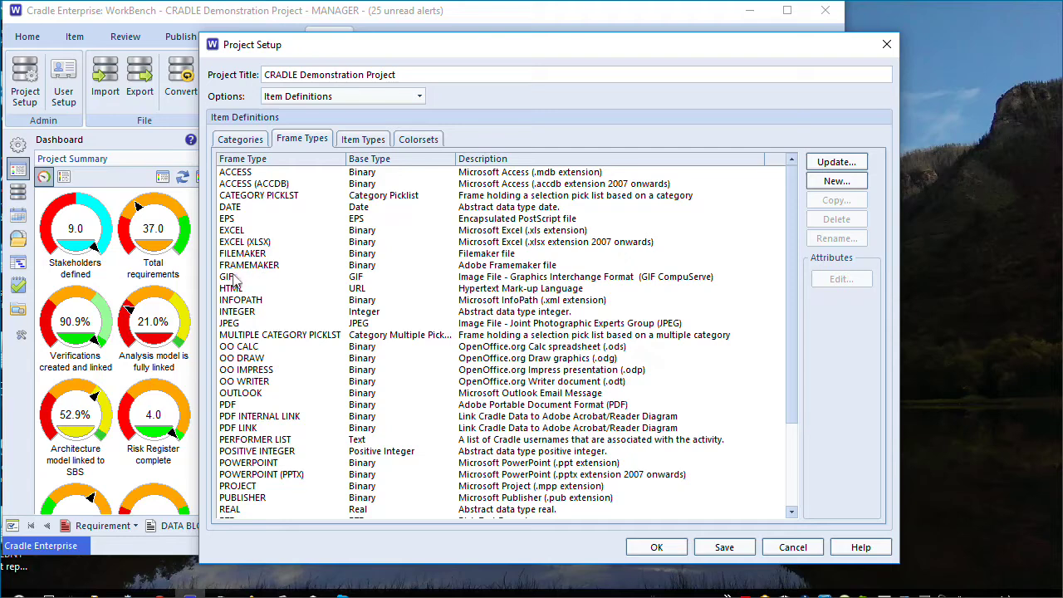
Browse the Frame Types list with EXCEL (XLSX) selected, then return to Item Types.
{"action": "left_click", "coordinate": [246, 245]}
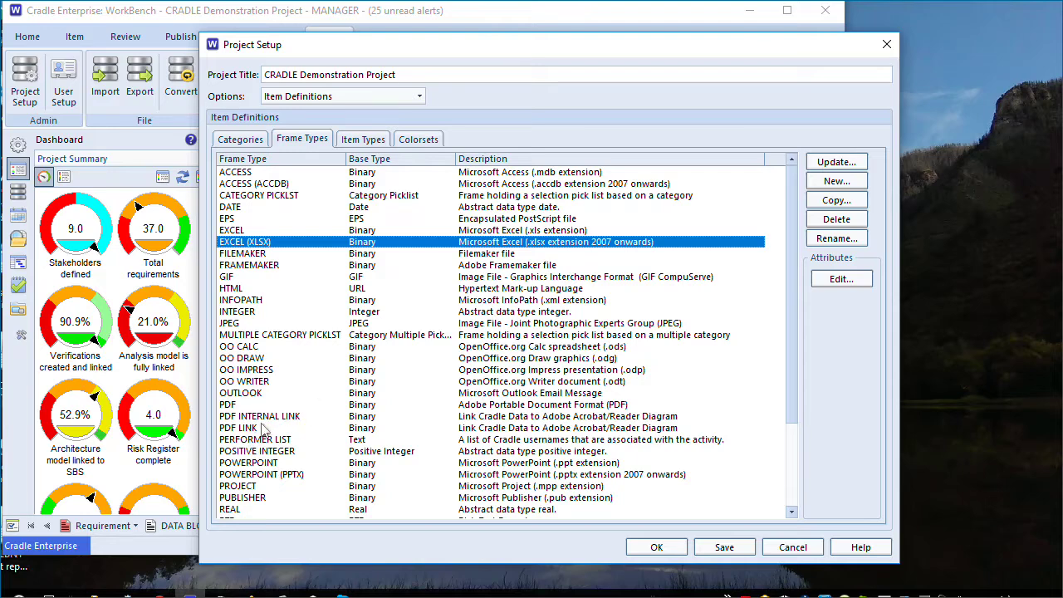
{"action": "scroll", "coordinate": [295, 420], "scroll_direction": "down", "scroll_amount": 3}
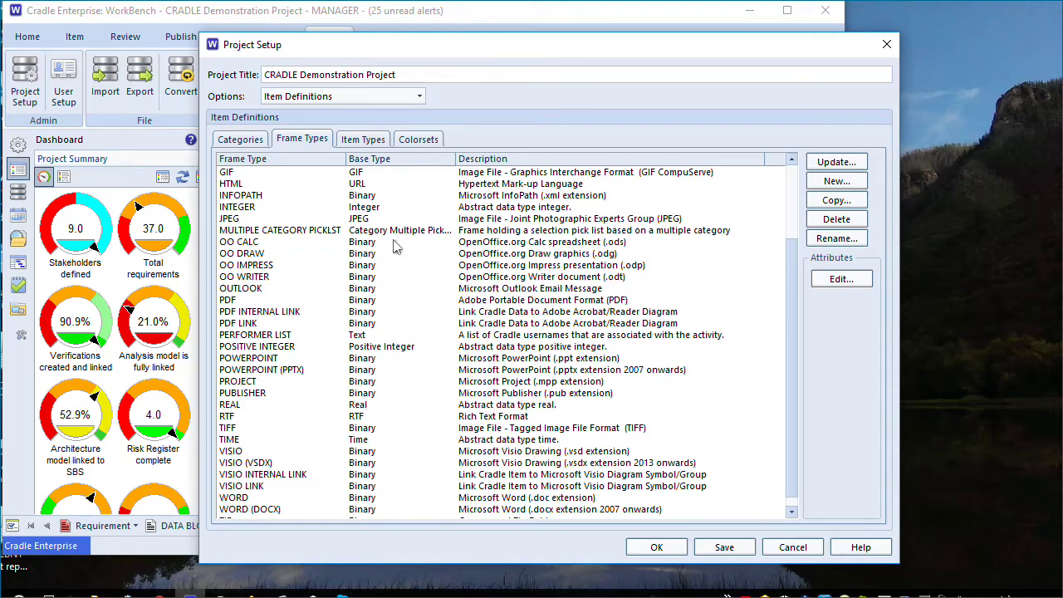
{"action": "left_click", "coordinate": [362, 139]}
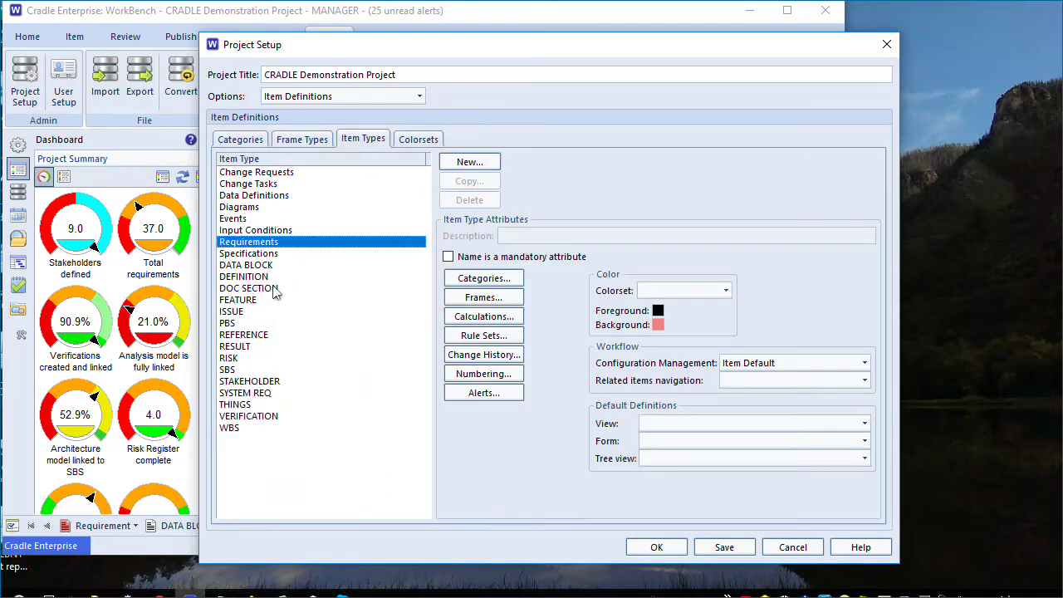
Assign THINGS the categories thing drop down, Part Number and Req Cat in slots 1–3.
{"action": "left_click", "coordinate": [231, 407]}
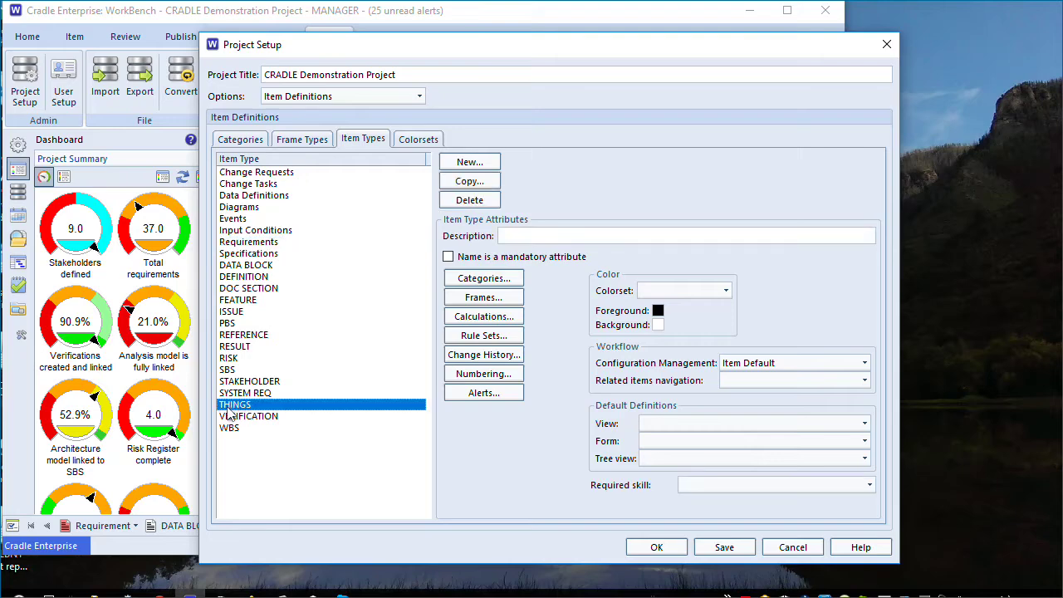
{"action": "left_click", "coordinate": [484, 278]}
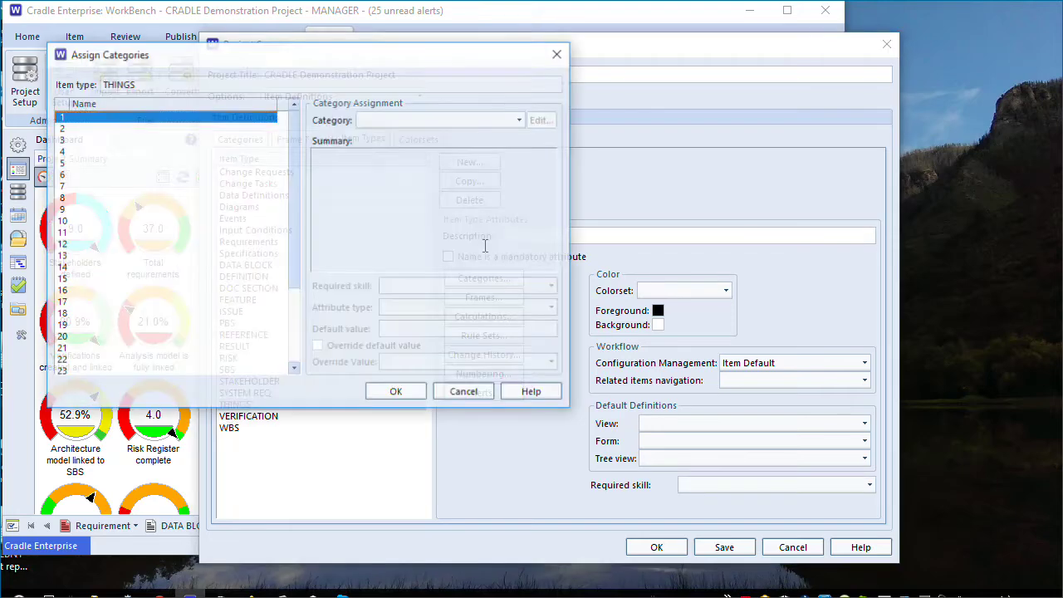
{"action": "left_click", "coordinate": [390, 121]}
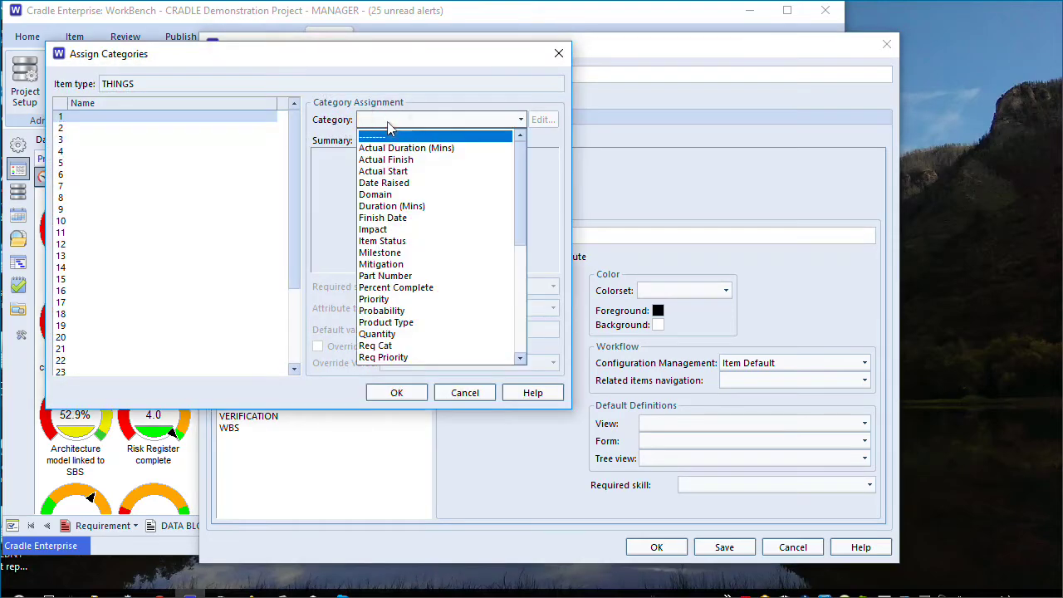
{"action": "left_click_drag", "start_coordinate": [518, 176], "coordinate": [505, 330]}
{"action": "left_click", "coordinate": [430, 358]}
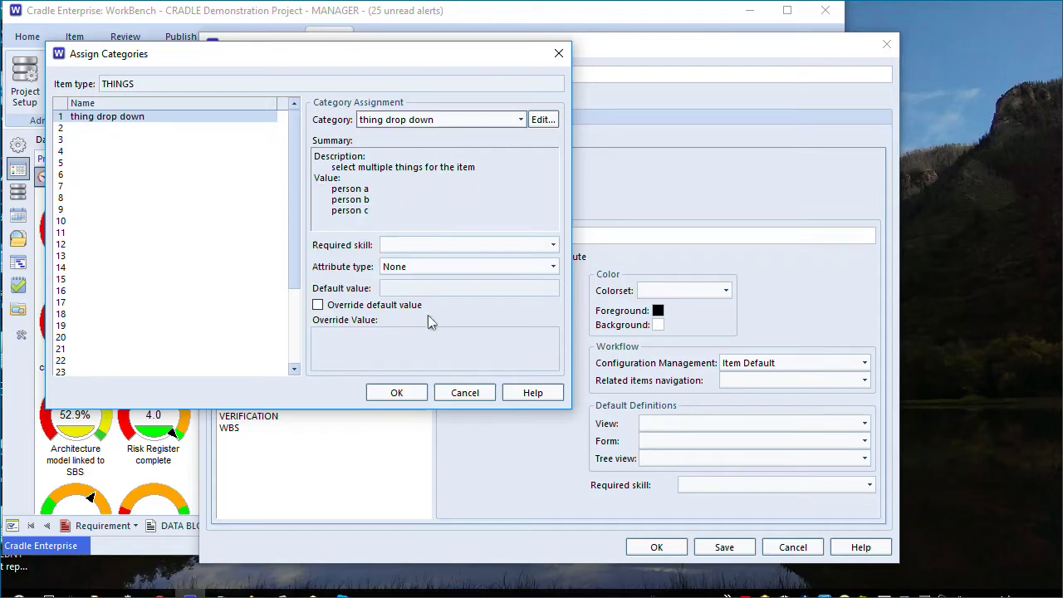
{"action": "left_click", "coordinate": [130, 129]}
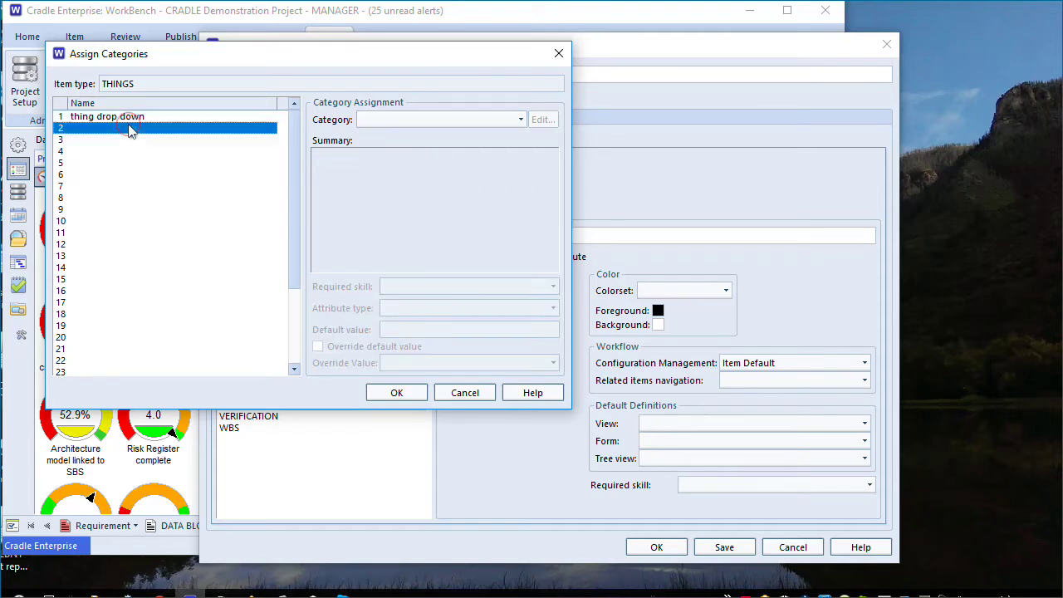
{"action": "left_click", "coordinate": [389, 120]}
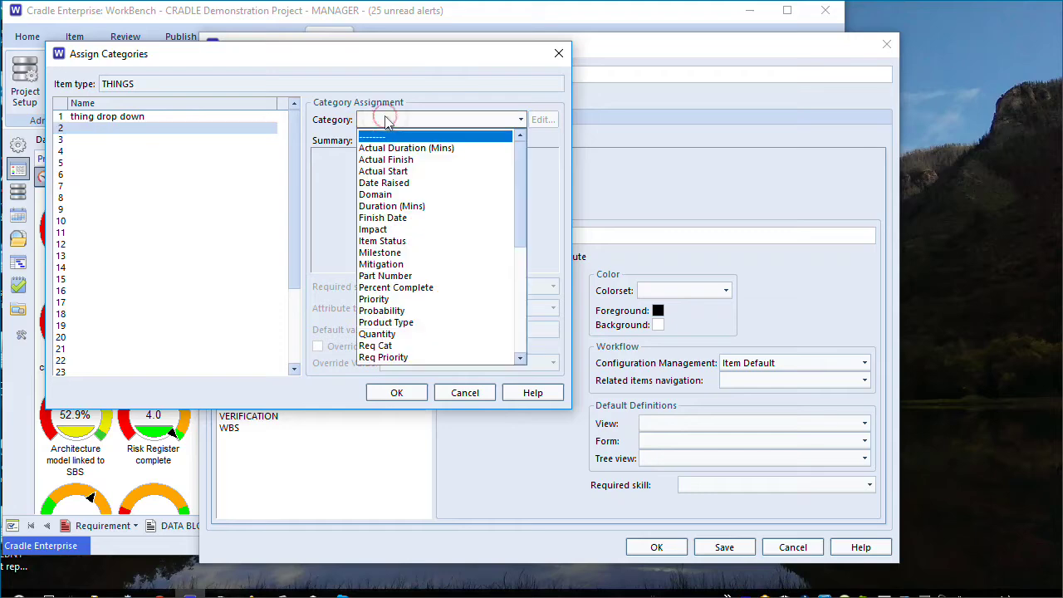
{"action": "left_click", "coordinate": [396, 276]}
{"action": "left_click", "coordinate": [108, 140]}
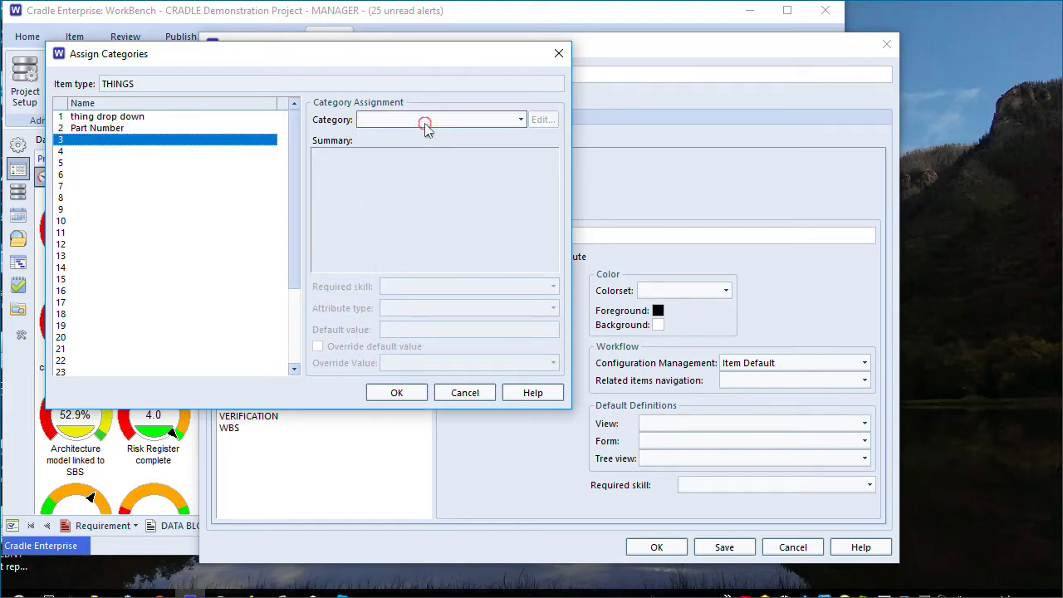
{"action": "left_click", "coordinate": [427, 121]}
{"action": "left_click", "coordinate": [405, 335]}
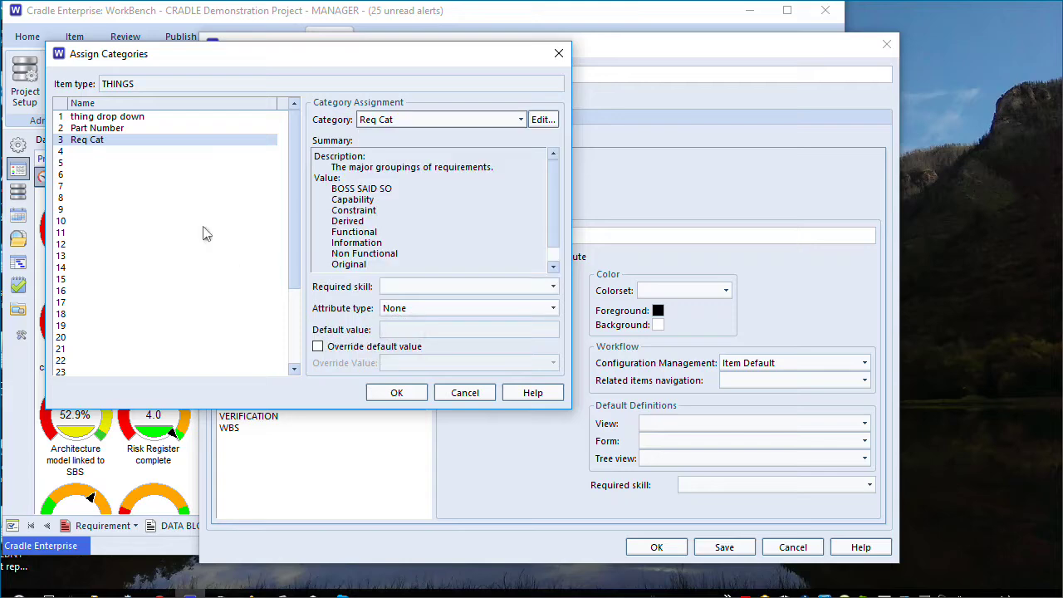
{"action": "left_click", "coordinate": [387, 394]}
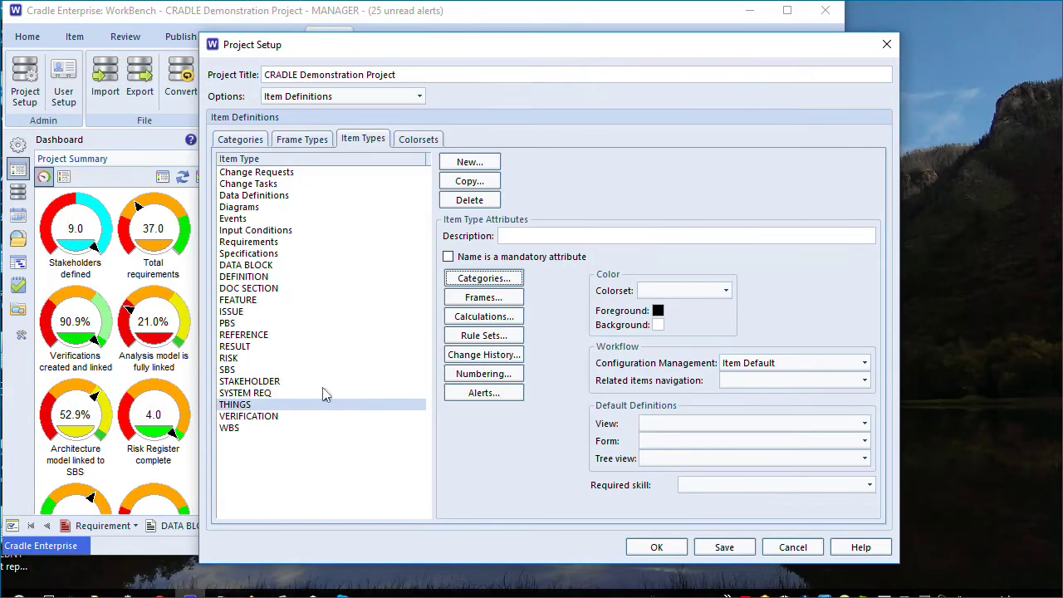
Add a COST DATA frame of type EXCEL (XLSX) to the THINGS item type.
{"action": "left_click", "coordinate": [513, 299]}
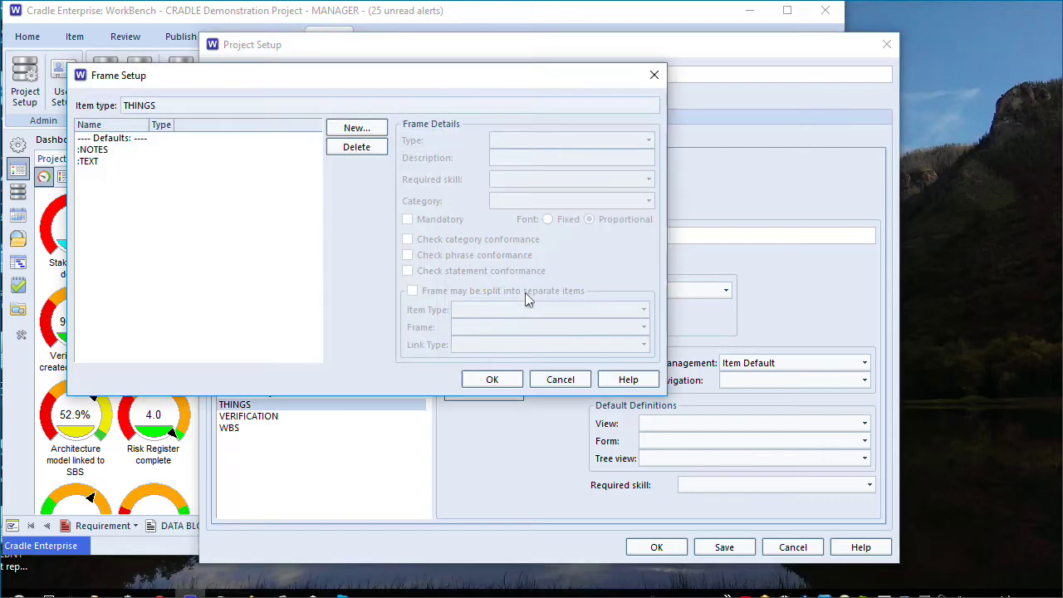
{"action": "left_click", "coordinate": [341, 137]}
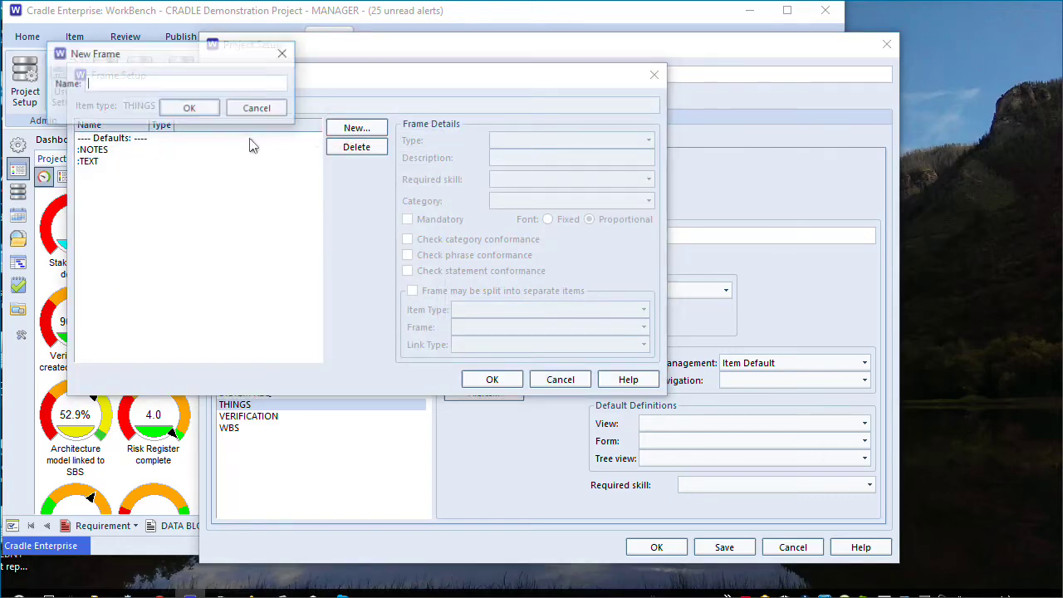
{"action": "type", "text": "cost data"}
{"action": "left_click", "coordinate": [207, 108]}
{"action": "left_click", "coordinate": [562, 139]}
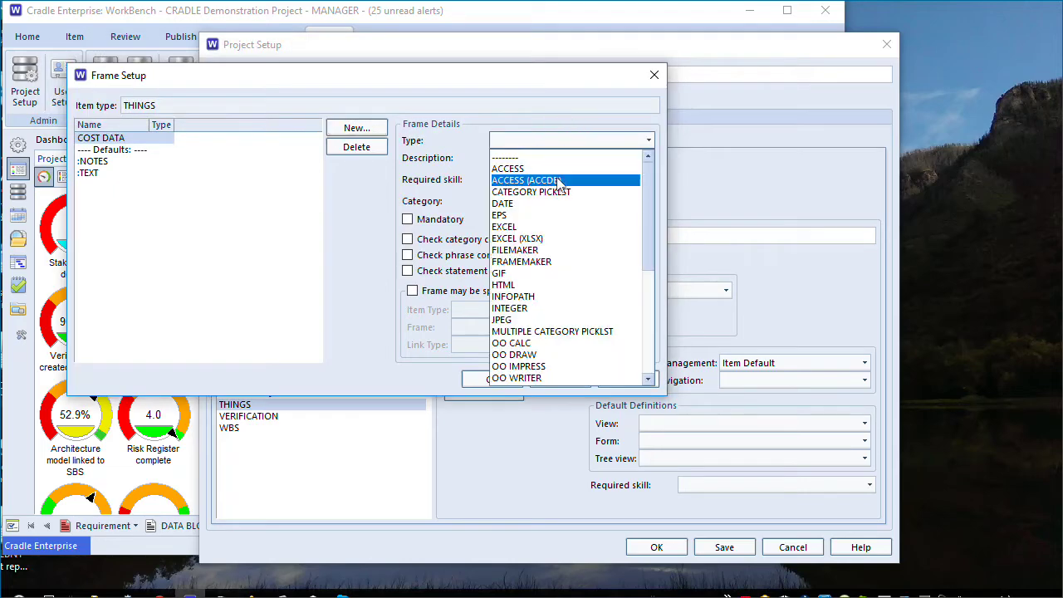
{"action": "left_click", "coordinate": [525, 239]}
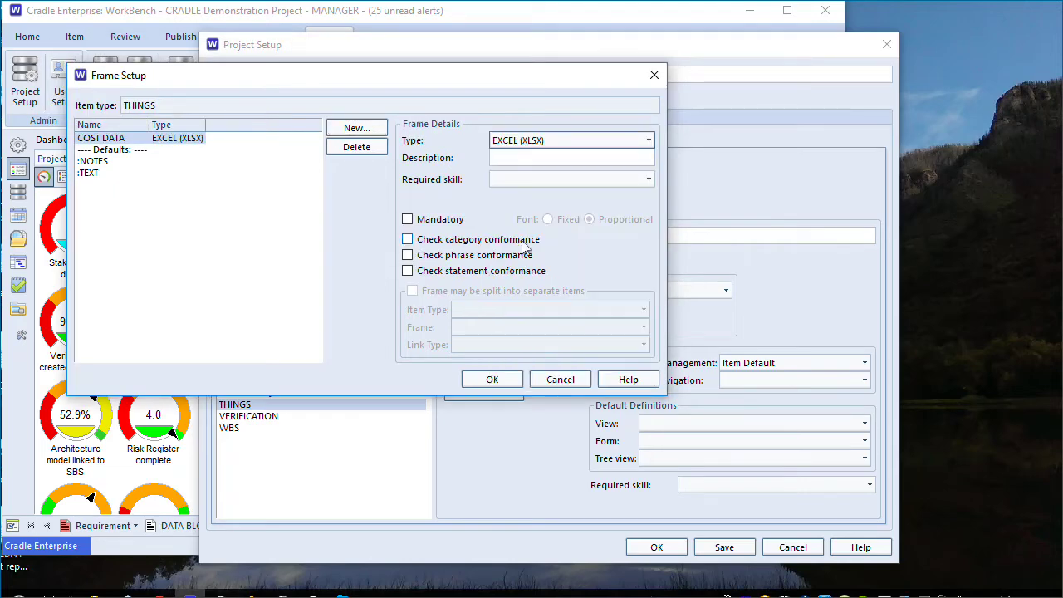
Add an EXTERNAL LINK frame of type HTML and confirm the frame setup.
{"action": "left_click", "coordinate": [370, 128]}
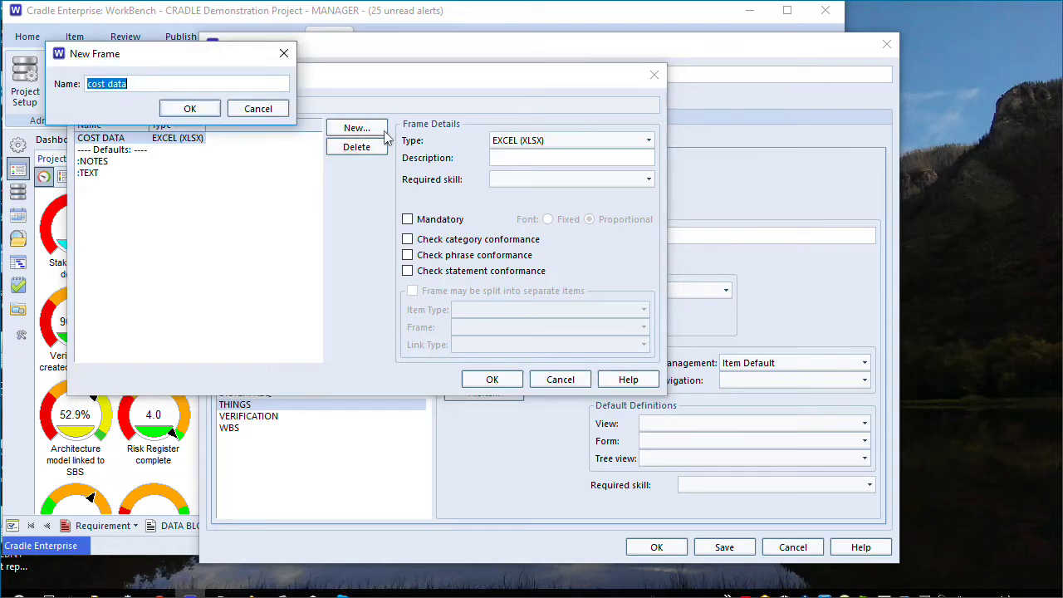
{"action": "type", "text": "external link"}
{"action": "key", "text": "Return"}
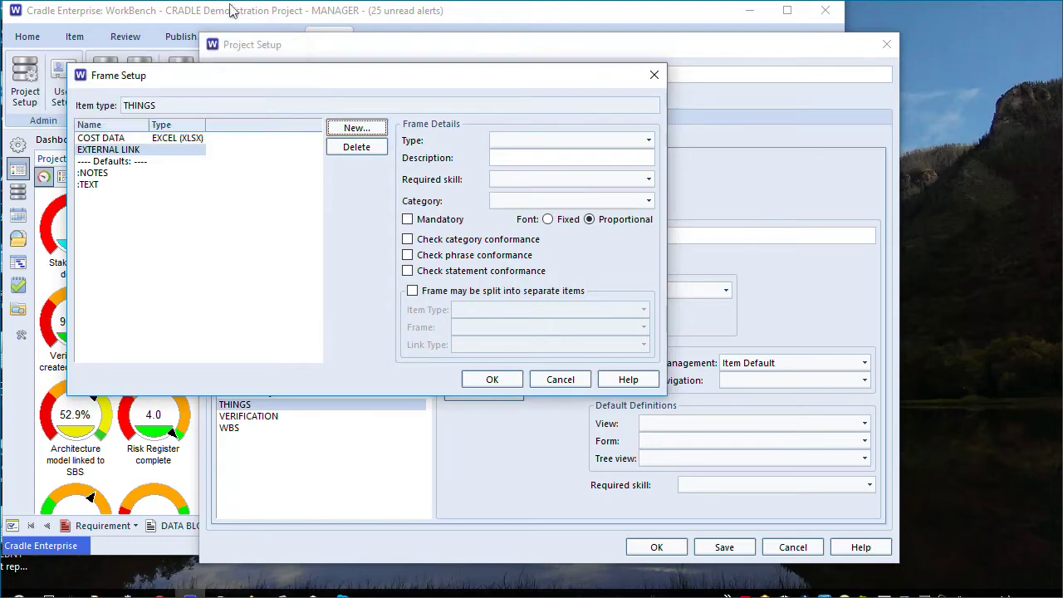
{"action": "left_click", "coordinate": [509, 141]}
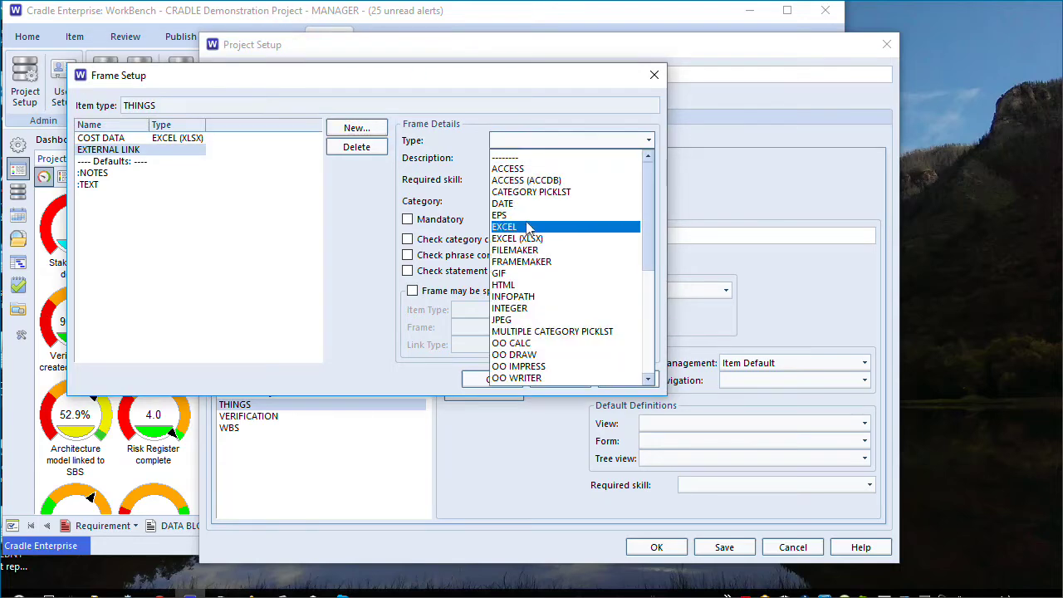
{"action": "left_click", "coordinate": [528, 289]}
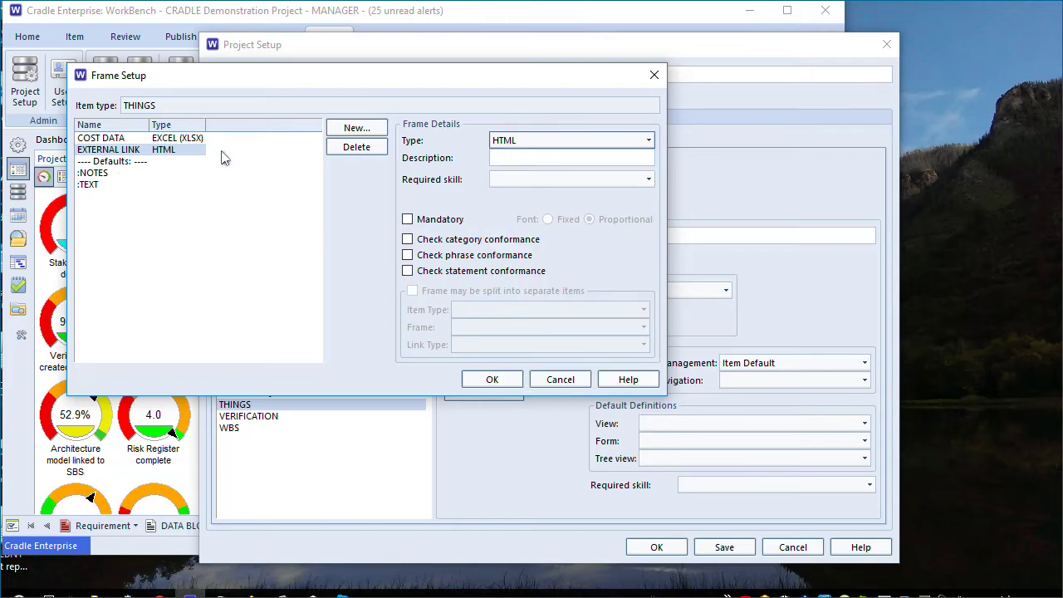
{"action": "left_click", "coordinate": [492, 379]}
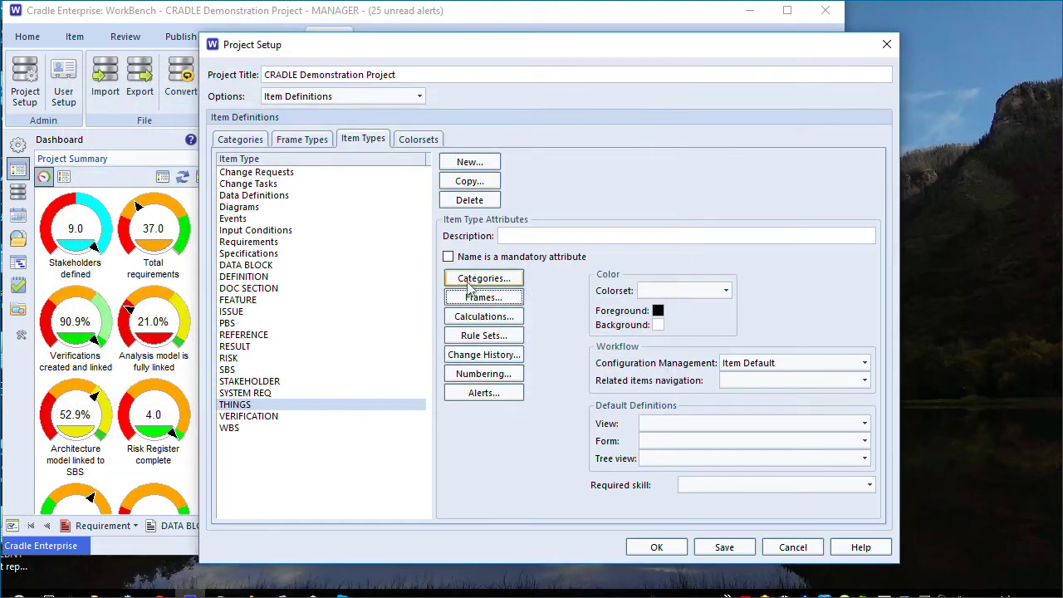
Set THINGS change history to be recorded Always.
{"action": "left_click", "coordinate": [478, 355]}
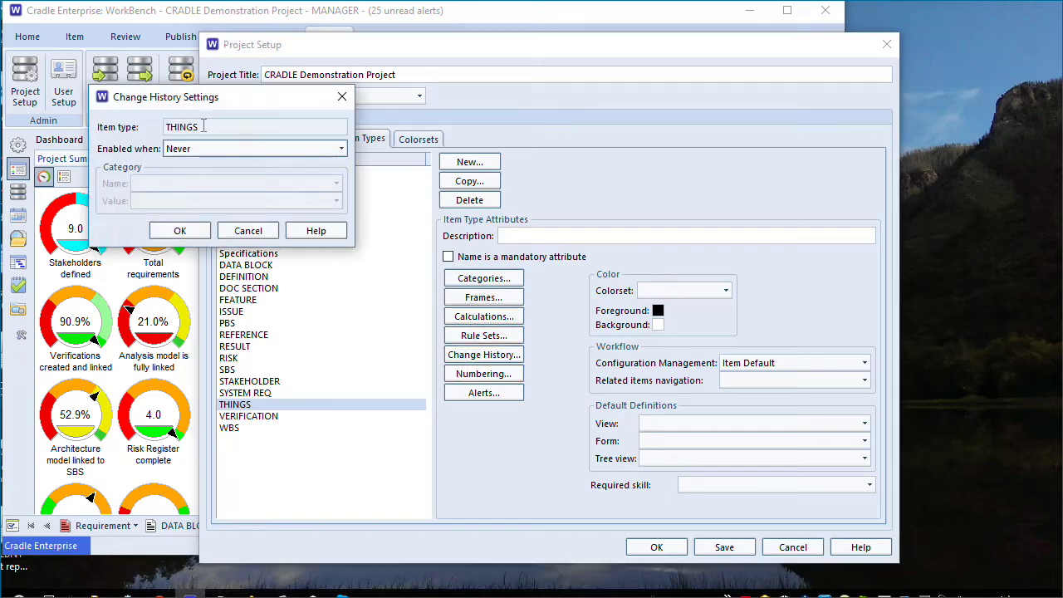
{"action": "left_click", "coordinate": [220, 158]}
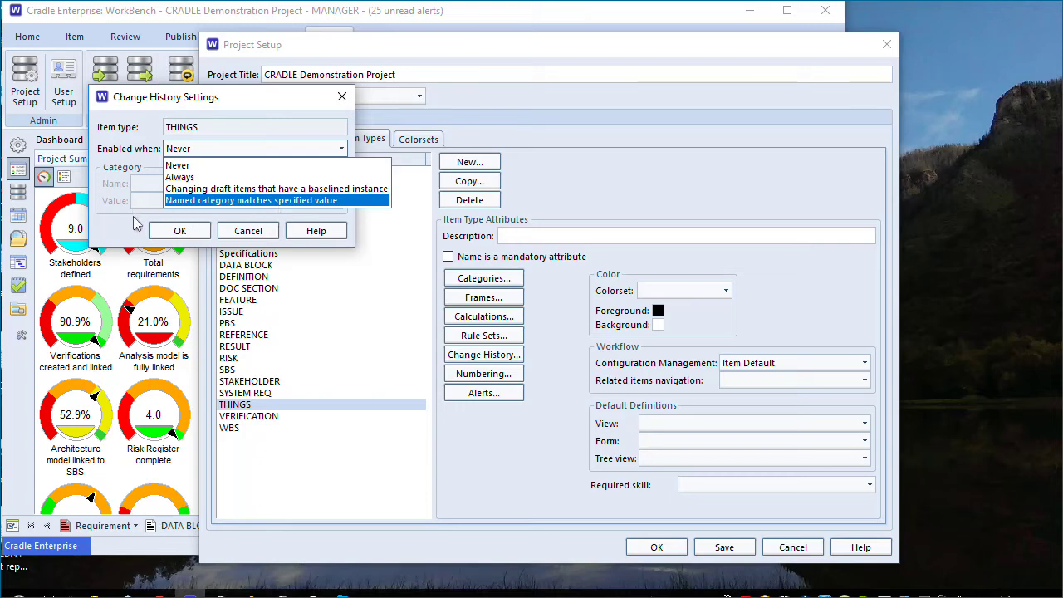
{"action": "left_click", "coordinate": [191, 176]}
{"action": "left_click", "coordinate": [178, 234]}
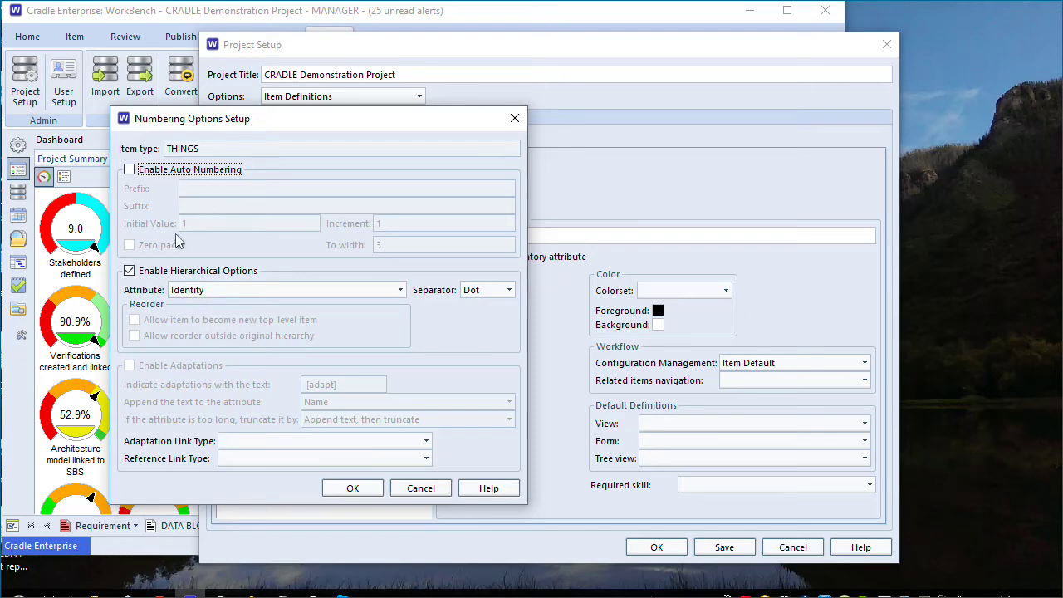
Enable auto numbering with prefix thing. and zero padding, then save the project setup.
{"action": "left_click", "coordinate": [128, 170]}
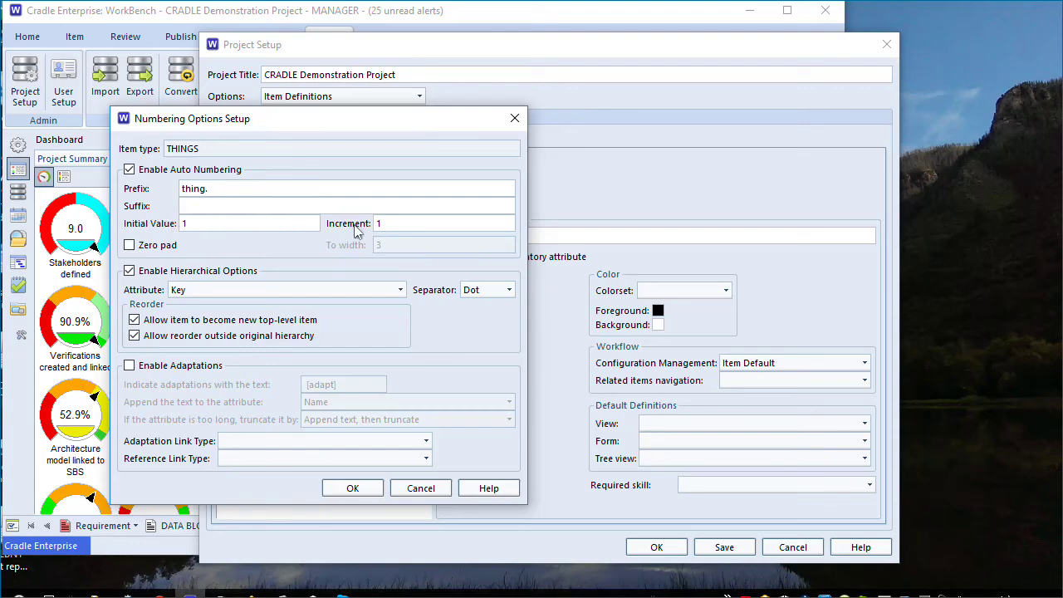
{"action": "left_click", "coordinate": [130, 248]}
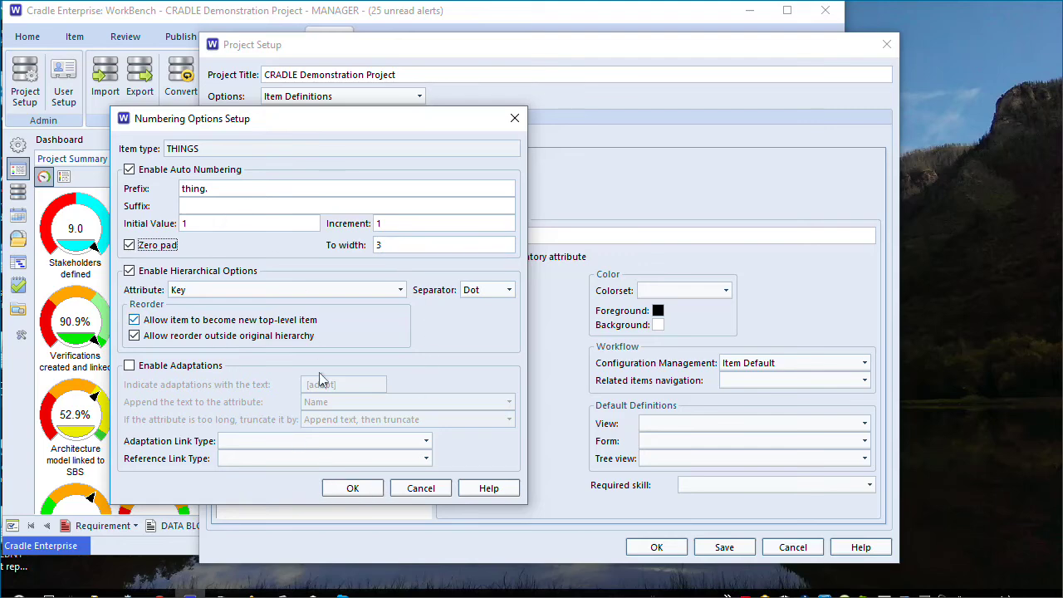
{"action": "left_click", "coordinate": [342, 490]}
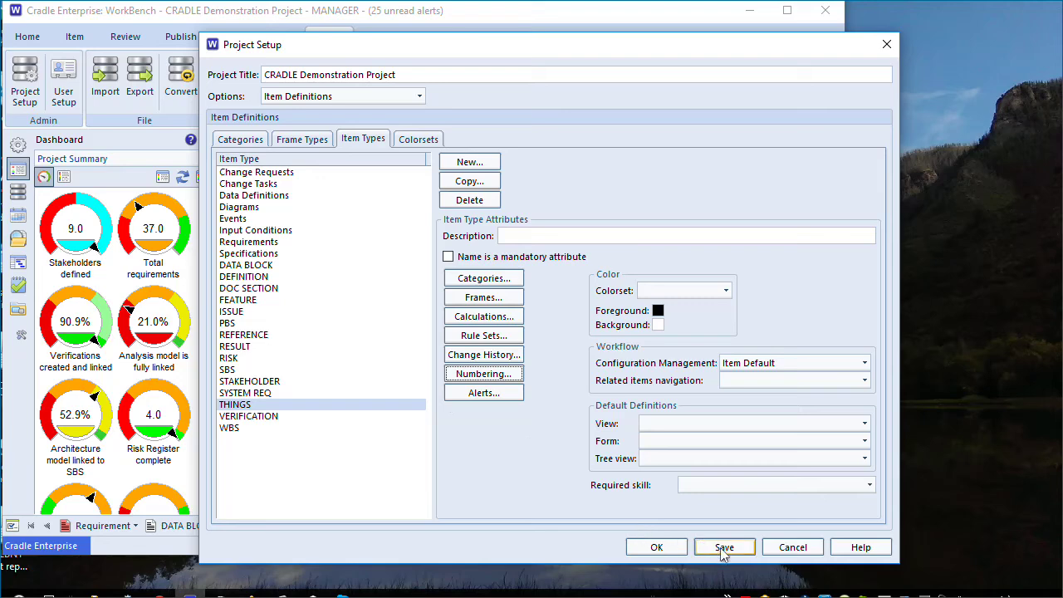
{"action": "left_click", "coordinate": [723, 548]}
Close the project setup and list the available queries for the THINGS item type.
{"action": "left_click", "coordinate": [659, 548]}
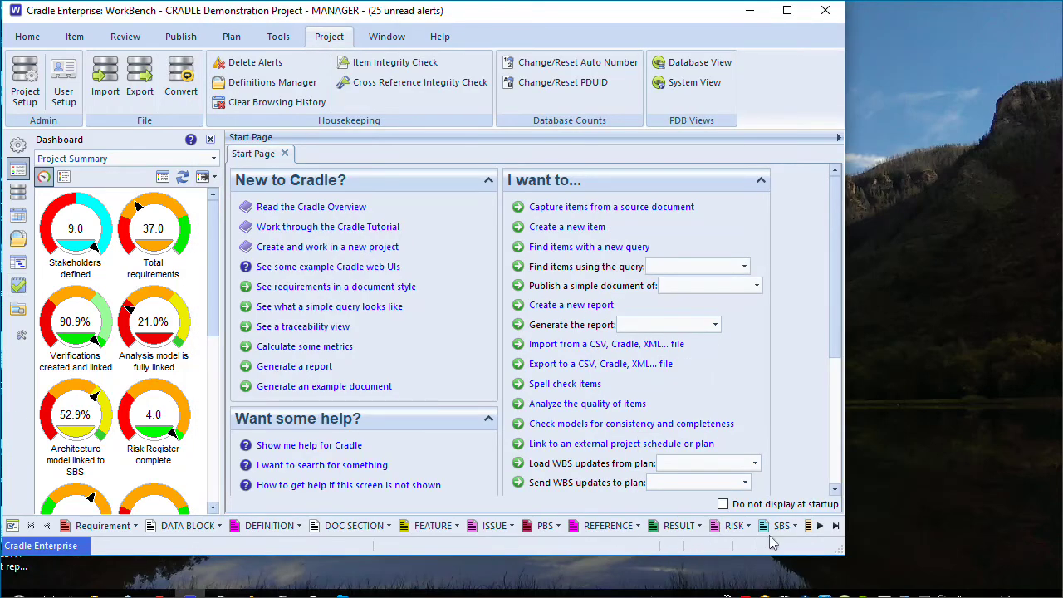
{"action": "left_click", "coordinate": [836, 528]}
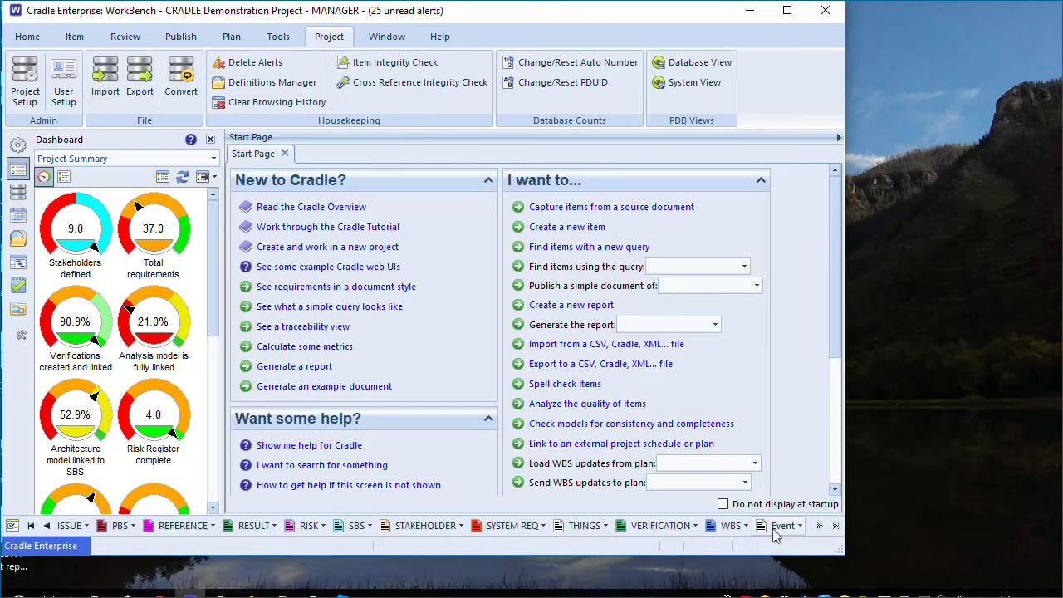
{"action": "left_click", "coordinate": [577, 533]}
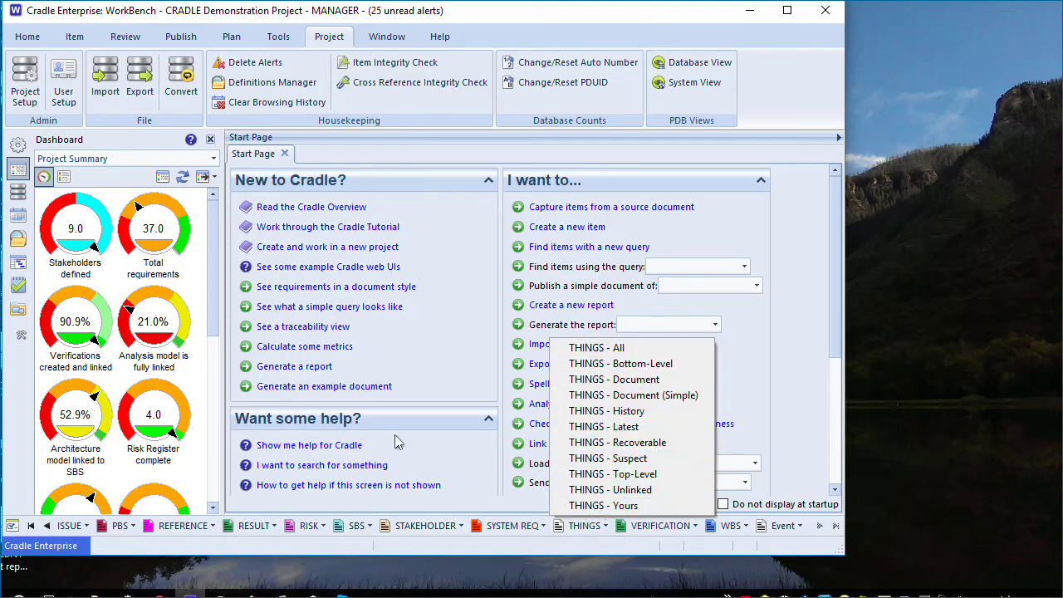
Show the Project database tree with the THINGS folder selected and the Home ribbon active.
{"action": "left_click", "coordinate": [18, 192]}
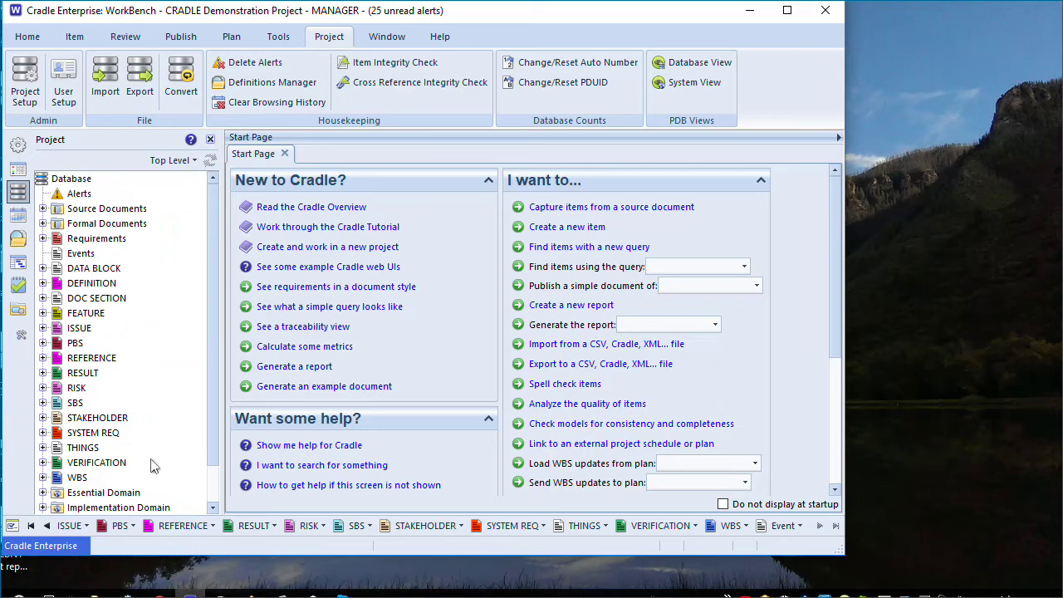
{"action": "left_click", "coordinate": [55, 450]}
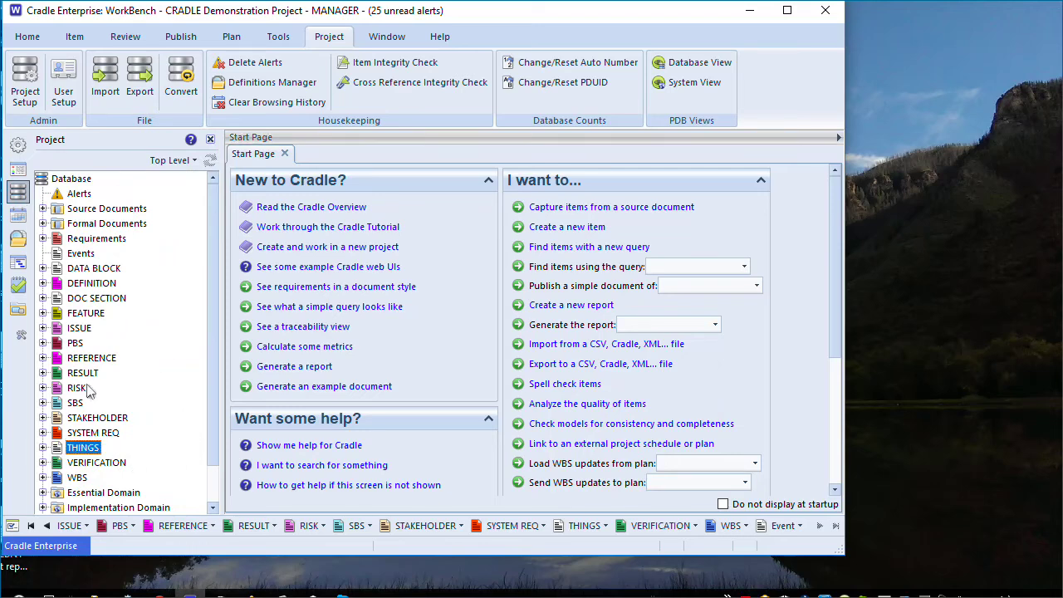
{"action": "left_click", "coordinate": [40, 36]}
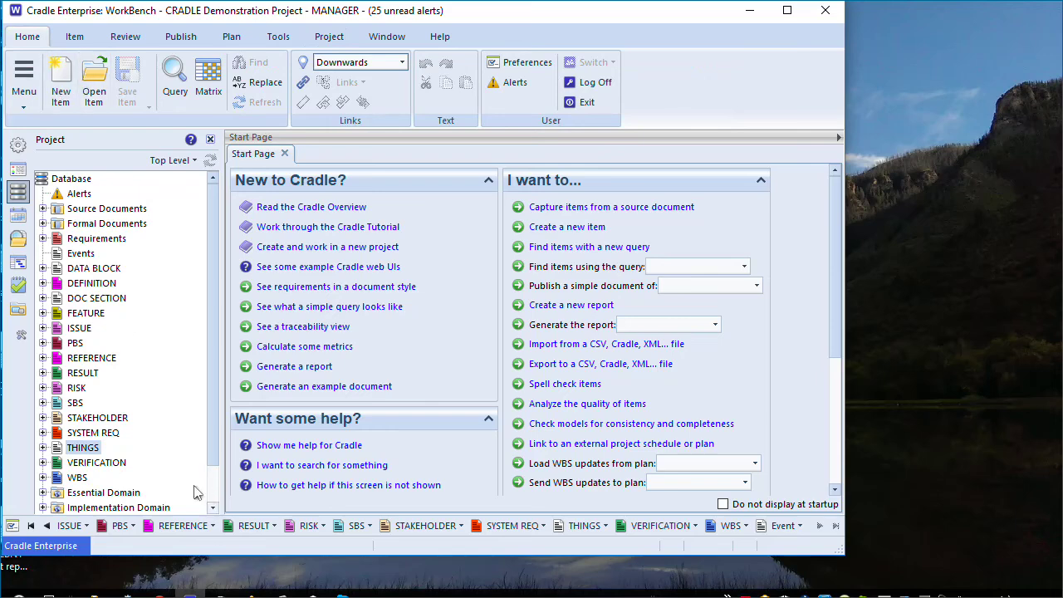
Add a new item under THINGS named 'stuff to show', opening draft thing.001 for editing.
{"action": "left_click", "coordinate": [83, 448]}
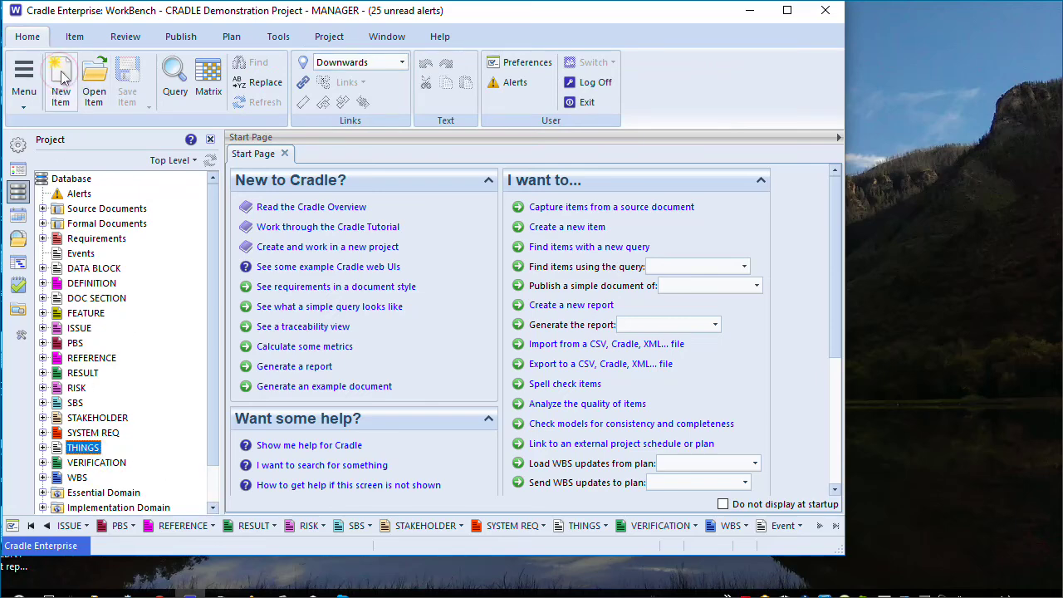
{"action": "left_click", "coordinate": [58, 83]}
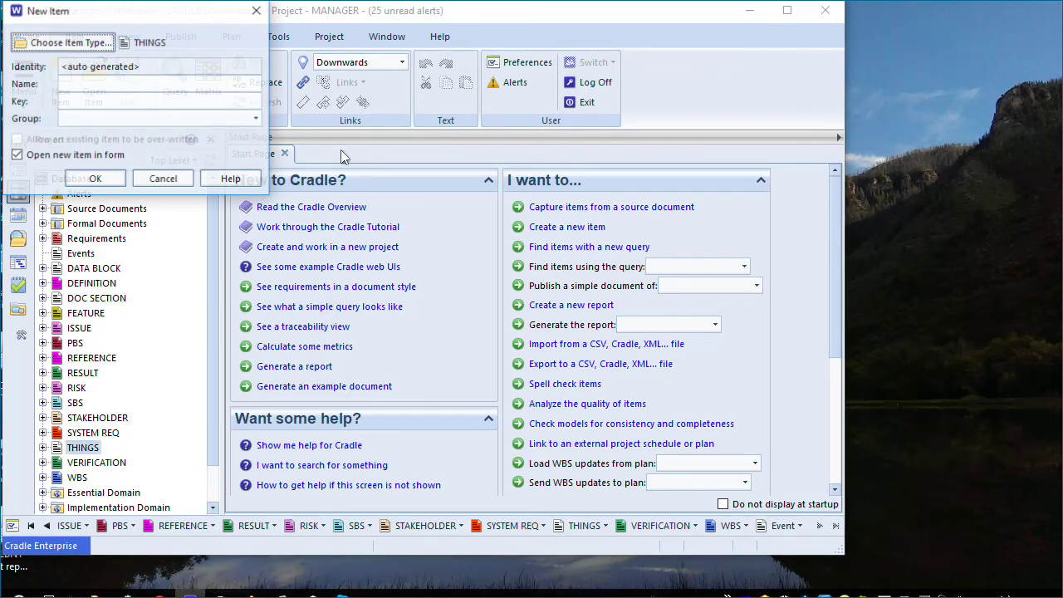
{"action": "left_click", "coordinate": [115, 82]}
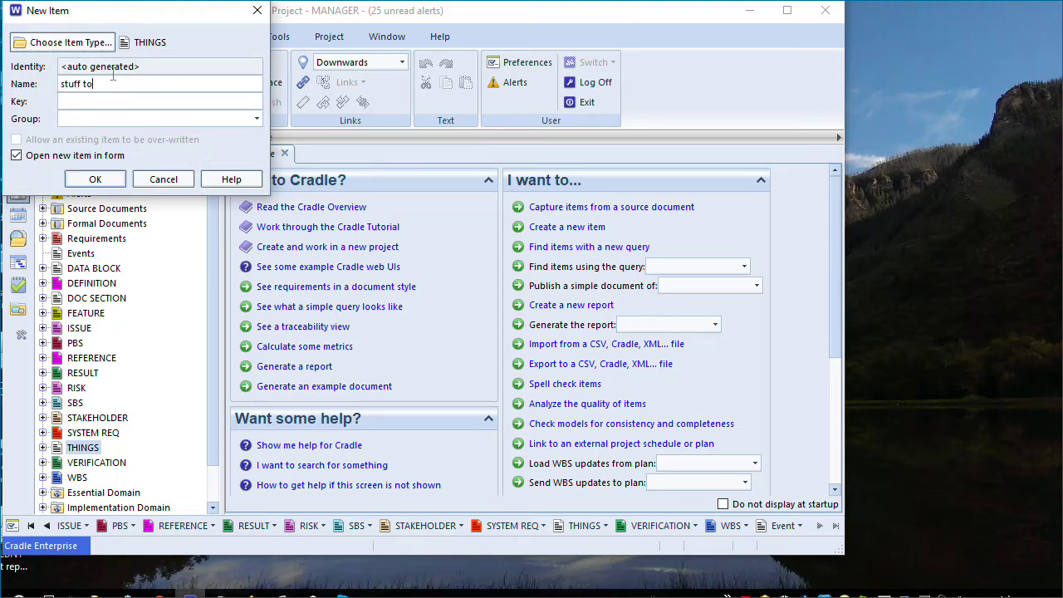
{"action": "left_click", "coordinate": [83, 179]}
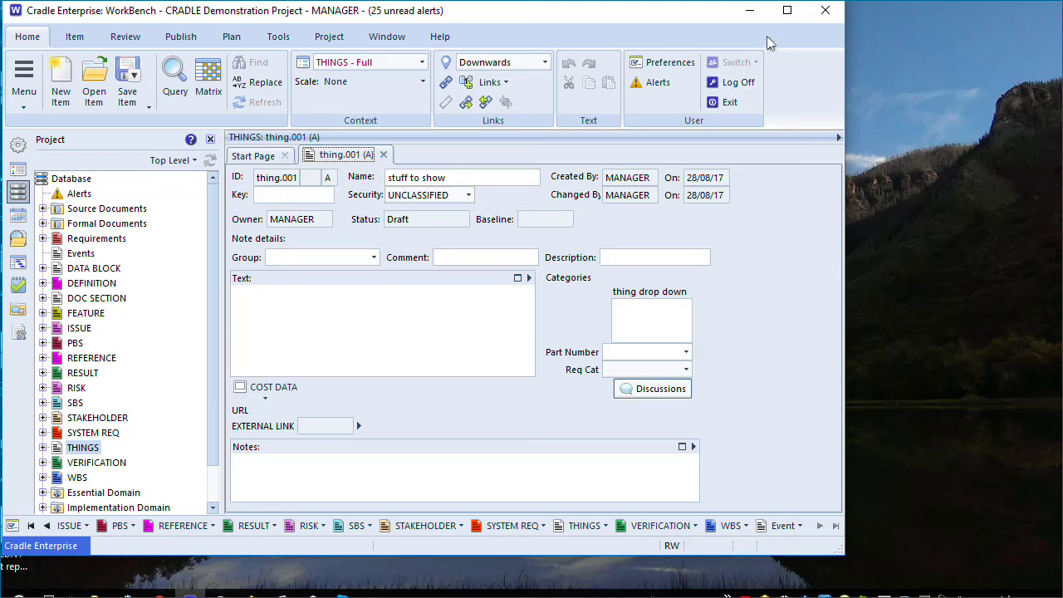
Tick person a and person b in thing drop down, set Req Cat to BOSS SAID SO, start Part Number 234567.
{"action": "left_click", "coordinate": [646, 316]}
{"action": "left_click", "coordinate": [619, 323]}
{"action": "left_click", "coordinate": [577, 334]}
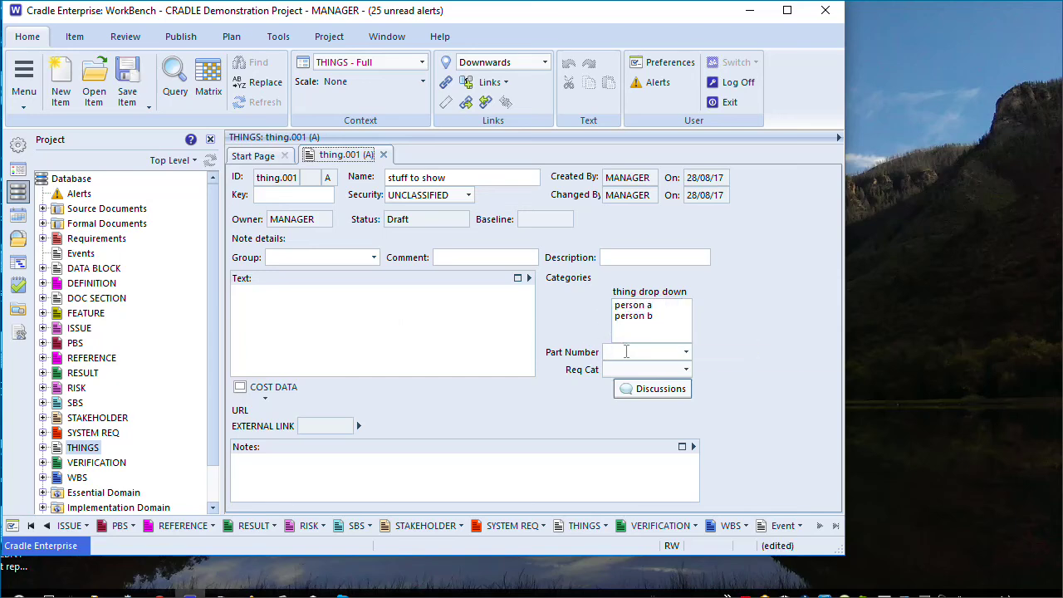
{"action": "left_click", "coordinate": [613, 375]}
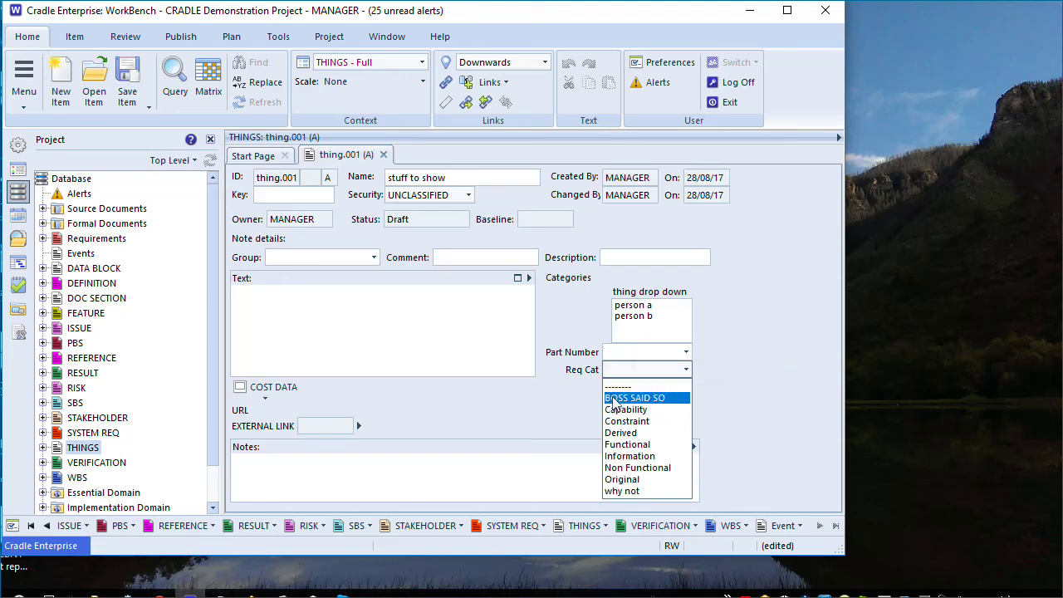
{"action": "left_click", "coordinate": [604, 399]}
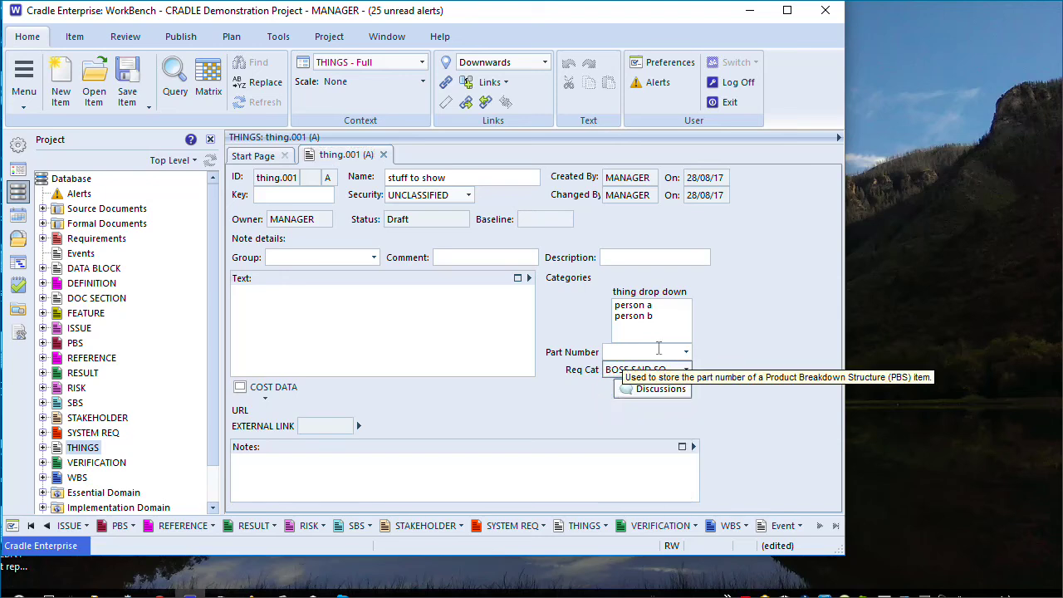
{"action": "left_click", "coordinate": [651, 352]}
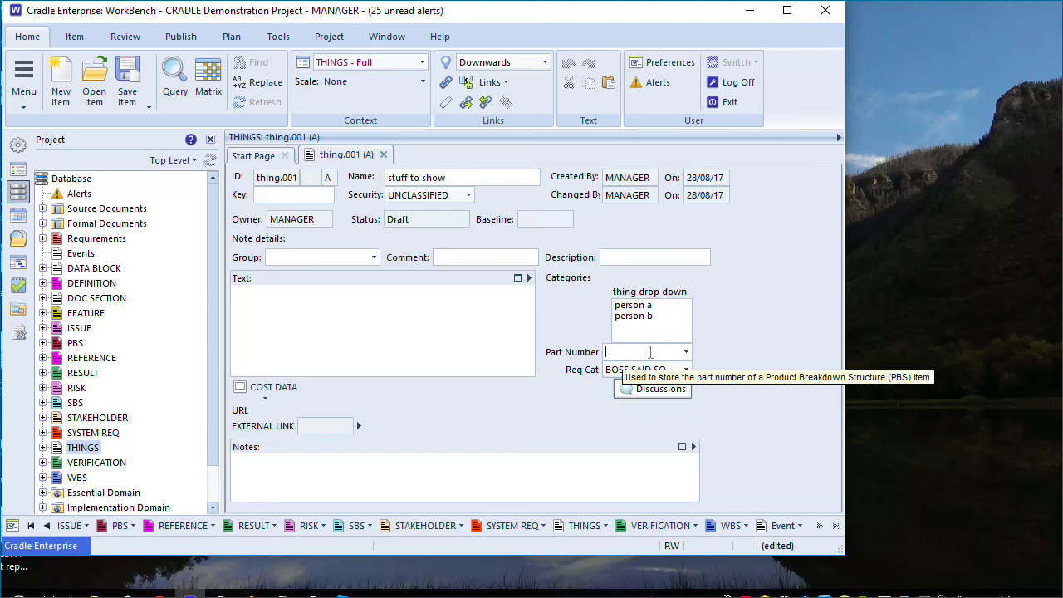